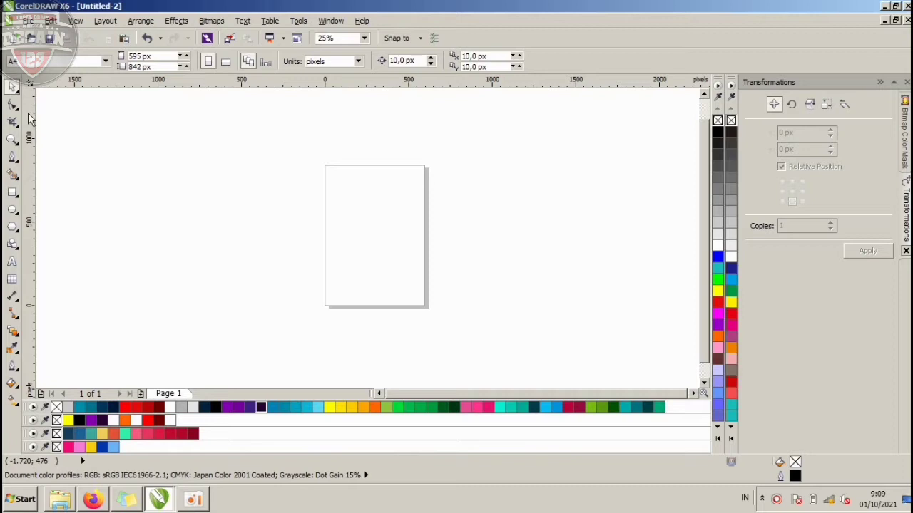
Step: Draw a square about 188 px wide beside the page and apply a diagonal linear gradient from black at its upper-right to white at its lower-left
{"action": "left_click", "coordinate": [15, 197]}
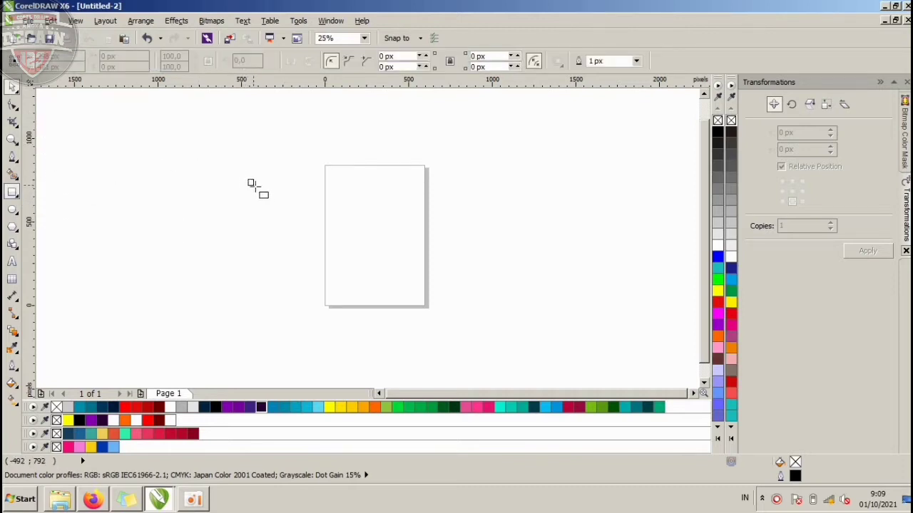
{"action": "left_click_drag", "start_coordinate": [248, 180], "coordinate": [280, 211]}
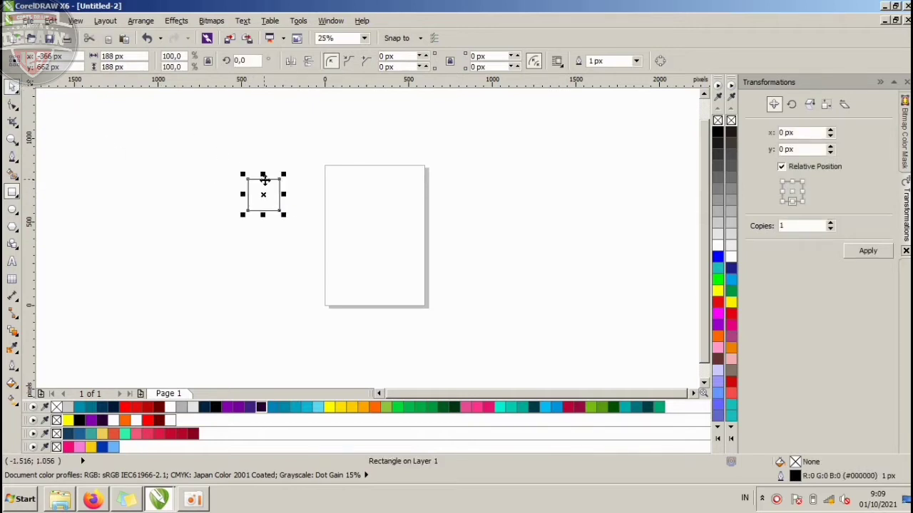
{"action": "scroll", "coordinate": [264, 180], "scroll_direction": "up", "scroll_amount": 1}
{"action": "scroll", "coordinate": [250, 179], "scroll_direction": "up", "scroll_amount": 1}
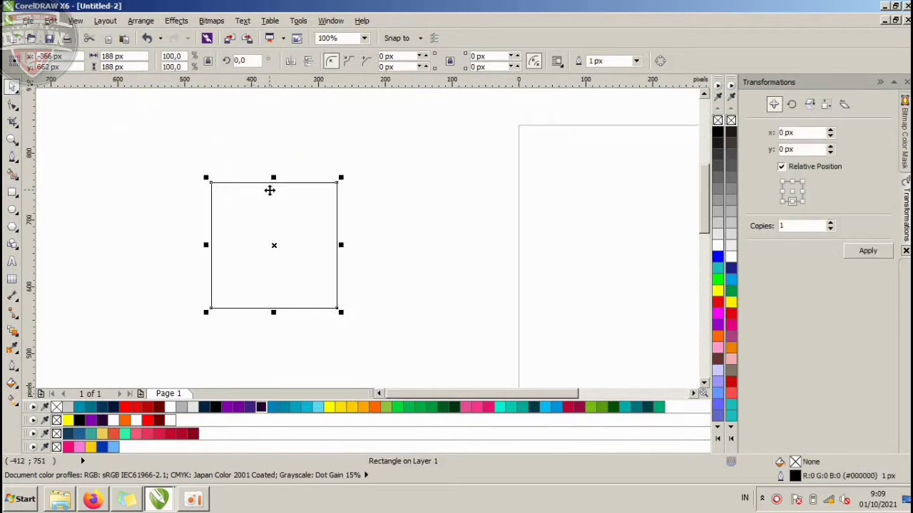
{"action": "left_click", "coordinate": [12, 399]}
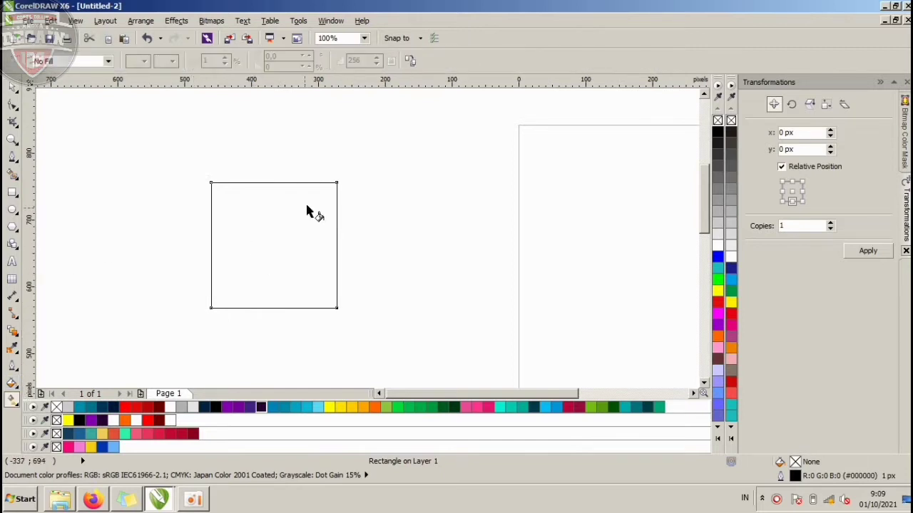
{"action": "left_click_drag", "start_coordinate": [318, 200], "coordinate": [214, 291]}
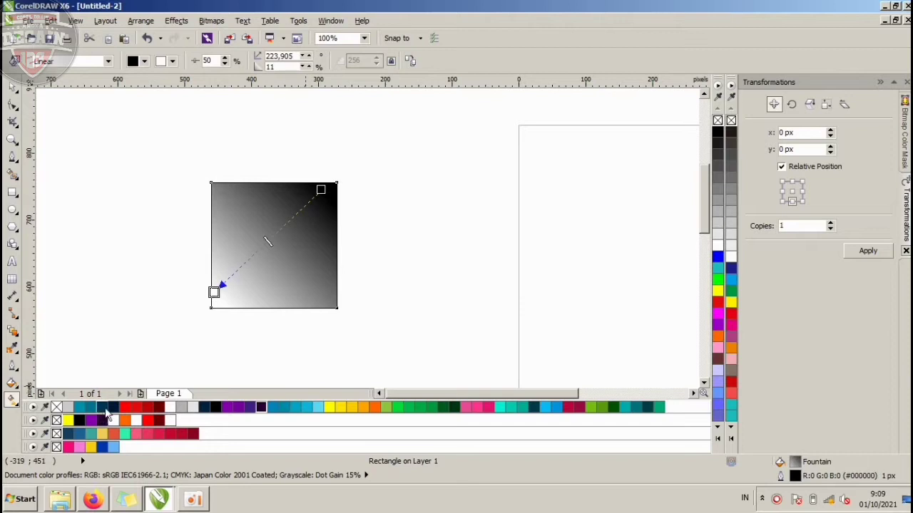
Step: Recolour both ends of the square's gradient bright blue (#0094DB), extending its end slightly toward the lower-left corner
{"action": "left_click_drag", "start_coordinate": [108, 408], "coordinate": [214, 292]}
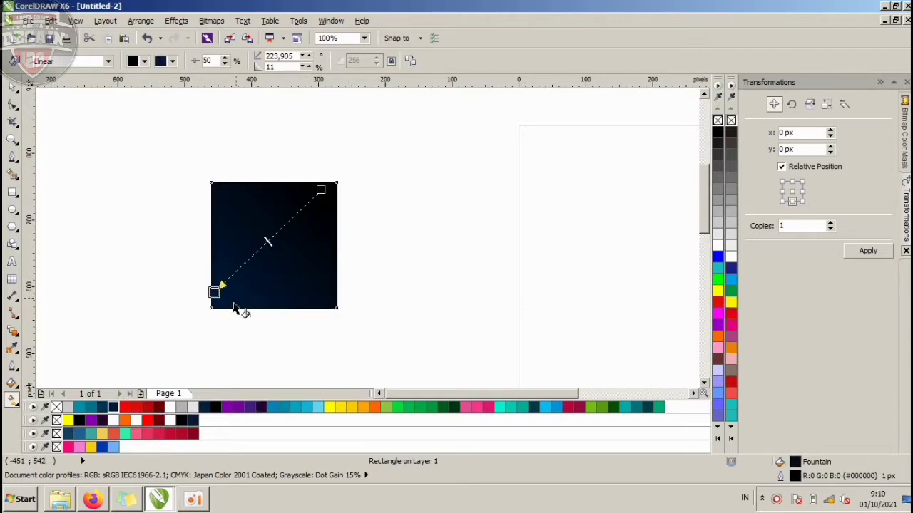
{"action": "left_click_drag", "start_coordinate": [317, 410], "coordinate": [214, 291]}
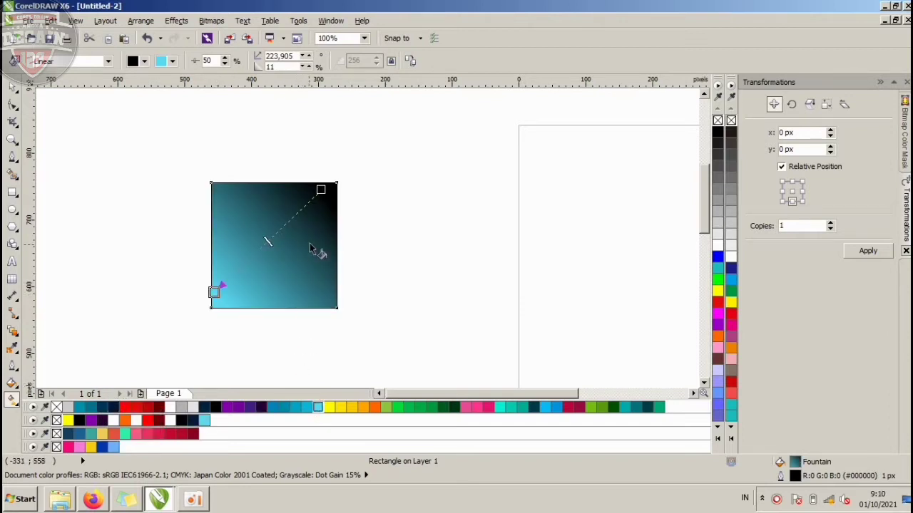
{"action": "left_click", "coordinate": [107, 419]}
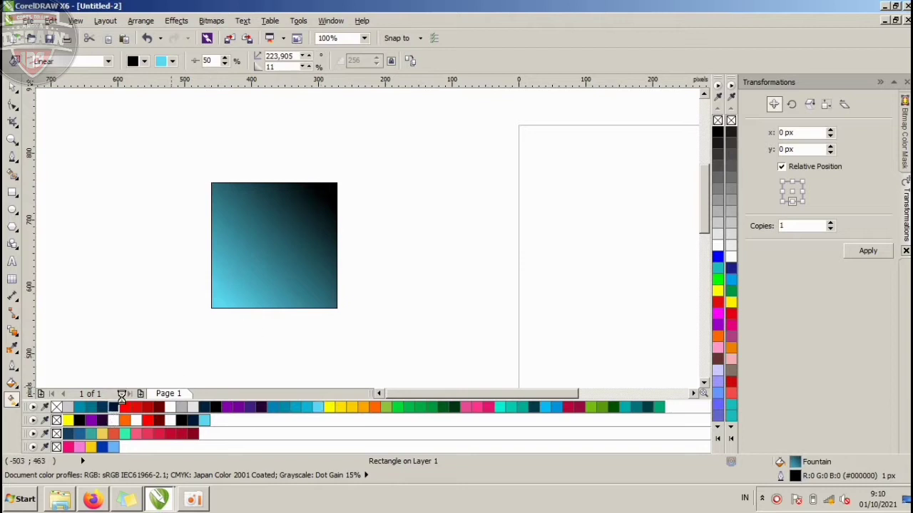
{"action": "left_click_drag", "start_coordinate": [215, 292], "coordinate": [210, 298]}
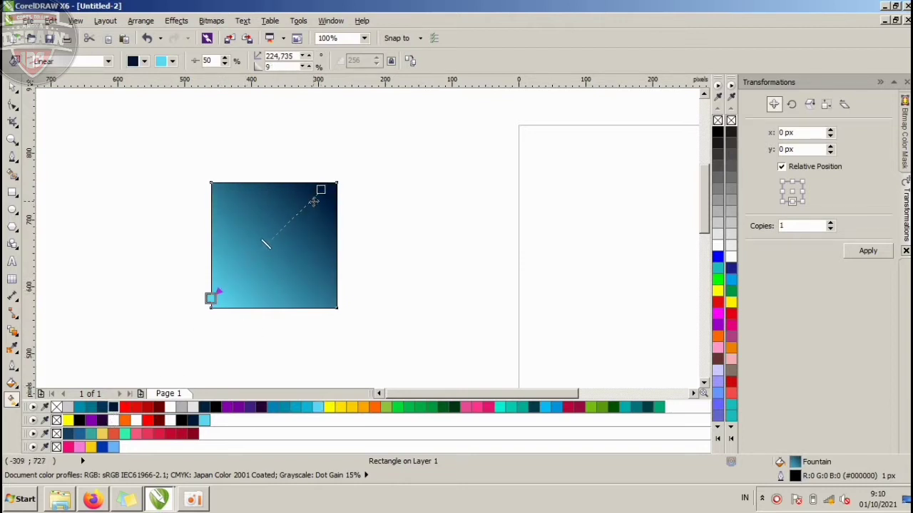
{"action": "left_click", "coordinate": [556, 407]}
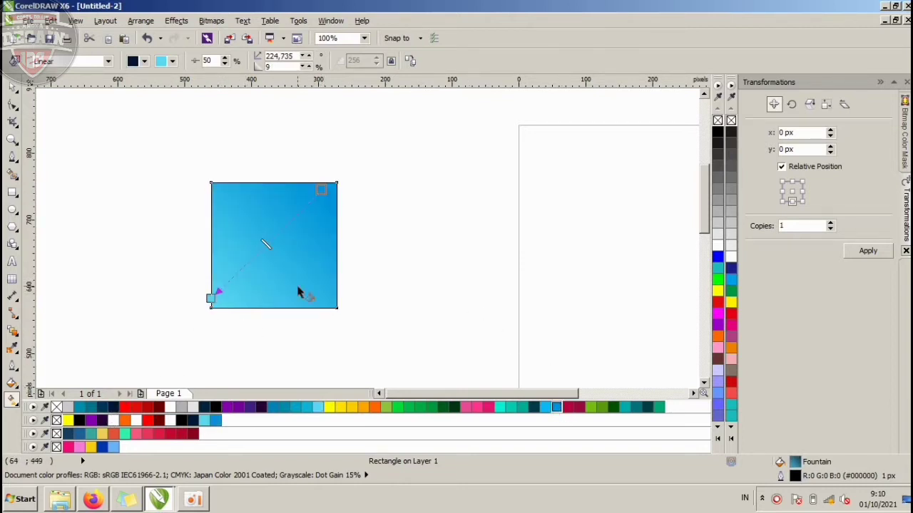
{"action": "left_click", "coordinate": [556, 408]}
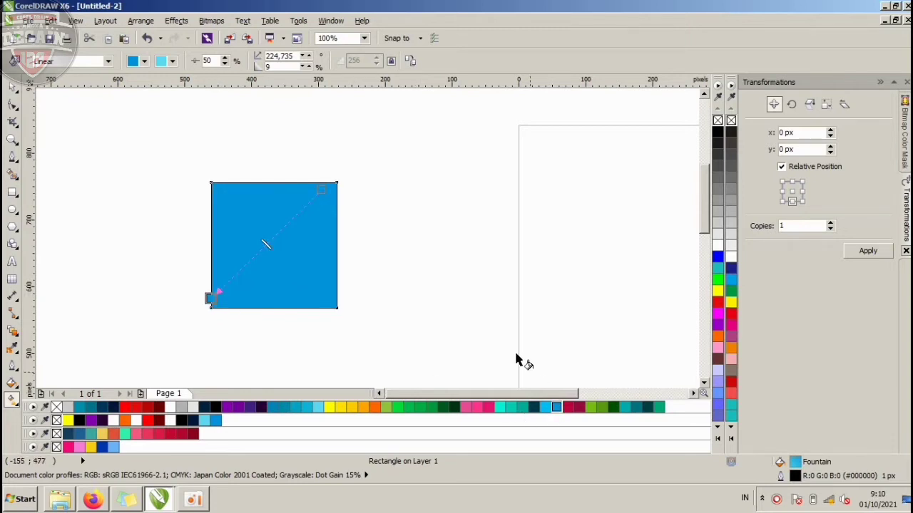
{"action": "left_click", "coordinate": [636, 407]}
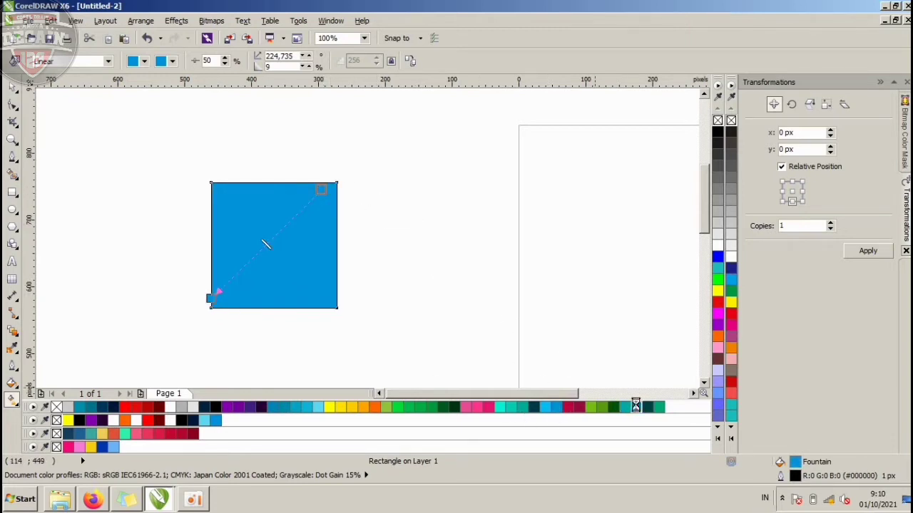
{"action": "key", "text": "ctrl+z"}
{"action": "left_click", "coordinate": [374, 407]}
{"action": "key", "text": "ctrl+z"}
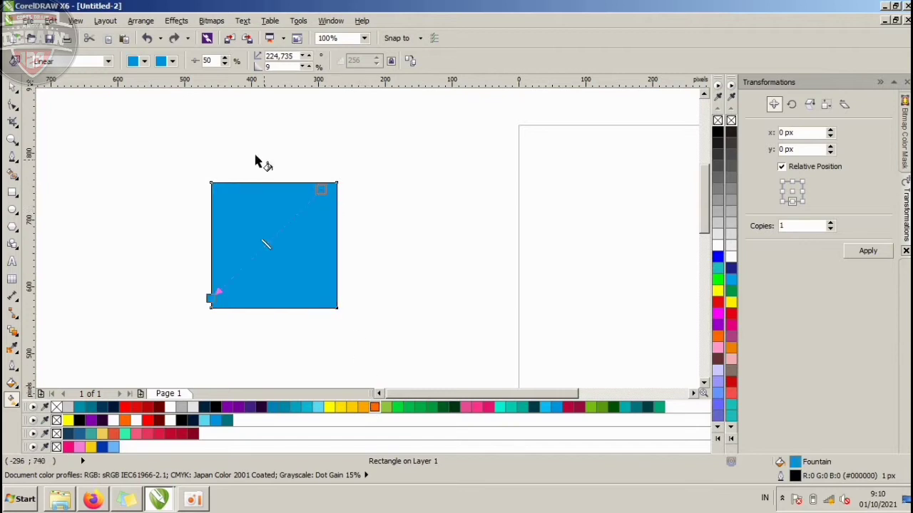
Step: Set the gradient's start colour to a darker blue using the RGB model and remove the square's outline
{"action": "left_click", "coordinate": [144, 61]}
{"action": "left_click", "coordinate": [164, 161]}
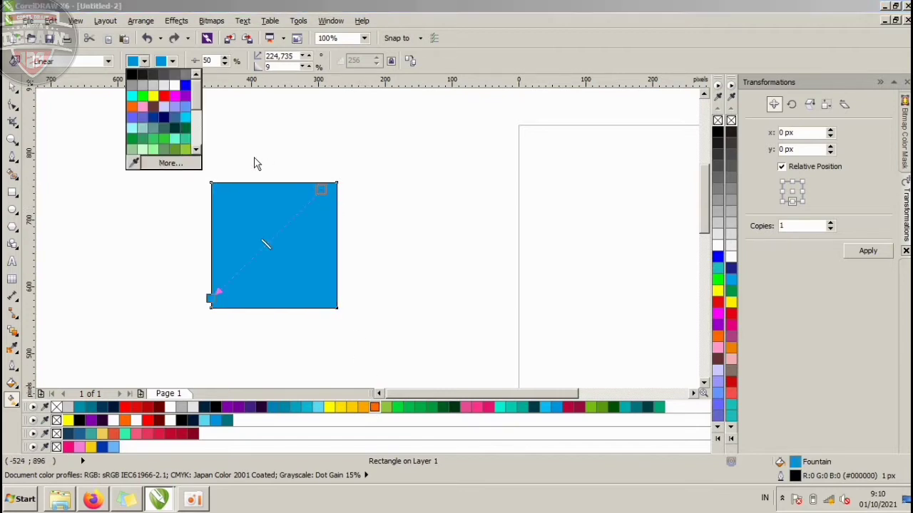
{"action": "left_click", "coordinate": [342, 143]}
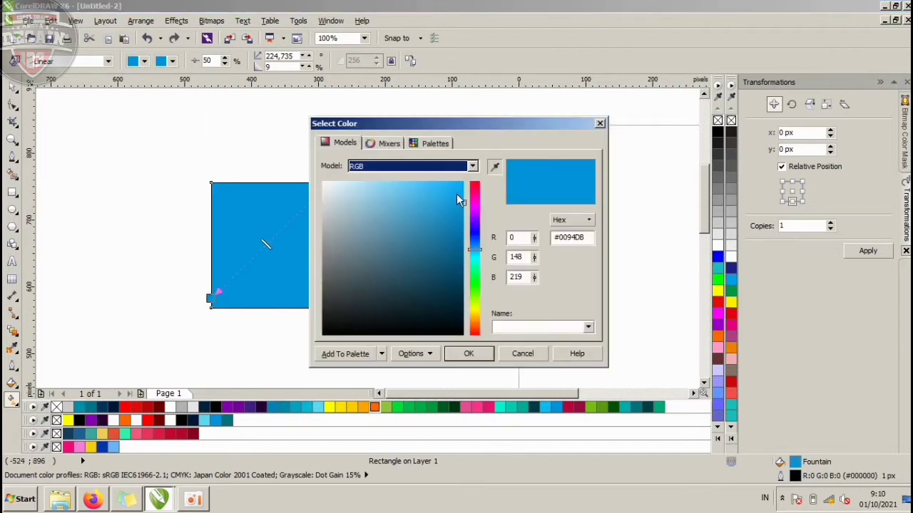
{"action": "left_click_drag", "start_coordinate": [461, 216], "coordinate": [478, 264]}
{"action": "left_click", "coordinate": [469, 354]}
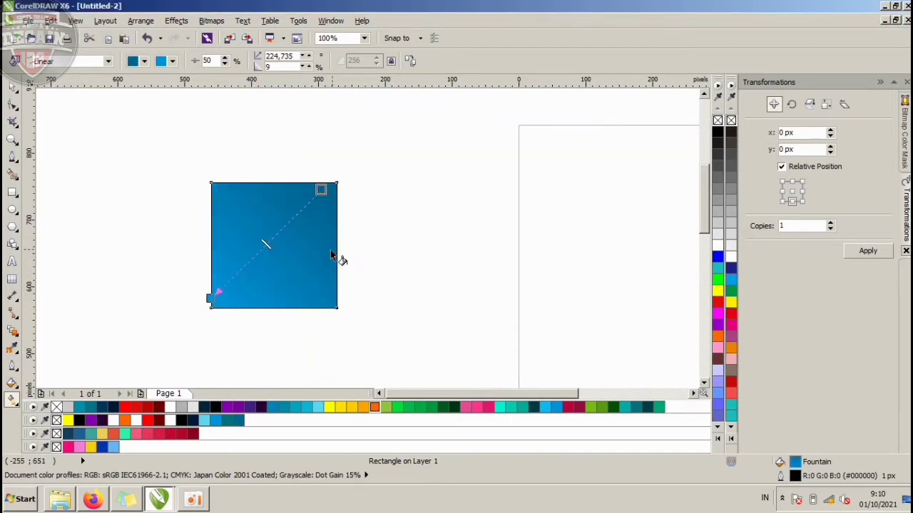
{"action": "right_click", "coordinate": [718, 120]}
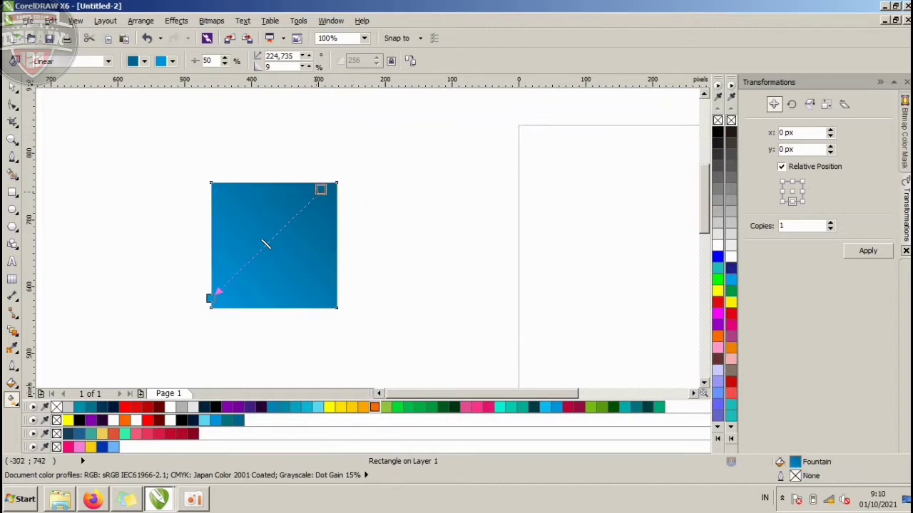
Step: Rearrange the gradient to run from dark navy at the square's lower-left corner to bright blue near its upper-right corner
{"action": "left_click_drag", "start_coordinate": [321, 190], "coordinate": [307, 216]}
{"action": "left_click_drag", "start_coordinate": [234, 308], "coordinate": [226, 300]}
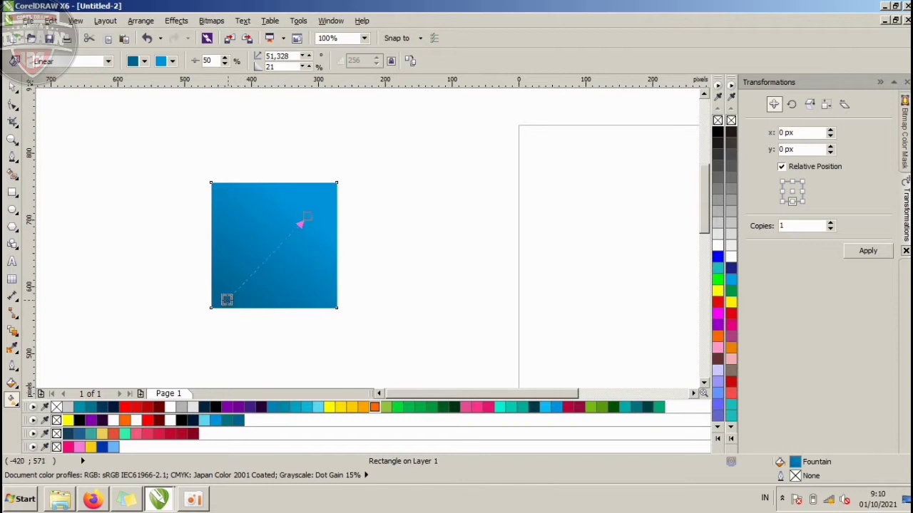
{"action": "left_click", "coordinate": [112, 407]}
{"action": "left_click_drag", "start_coordinate": [308, 216], "coordinate": [308, 207]}
{"action": "left_click_drag", "start_coordinate": [227, 301], "coordinate": [210, 318]}
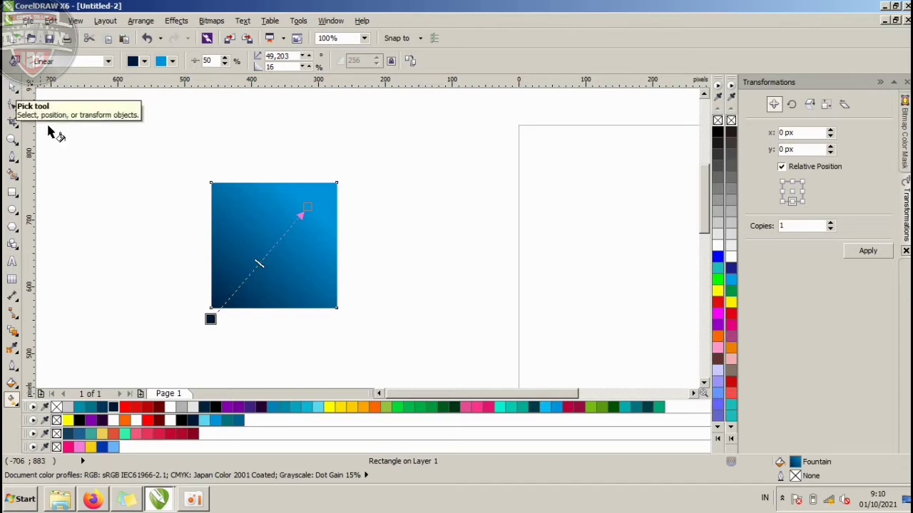
{"action": "left_click_drag", "start_coordinate": [211, 319], "coordinate": [210, 308]}
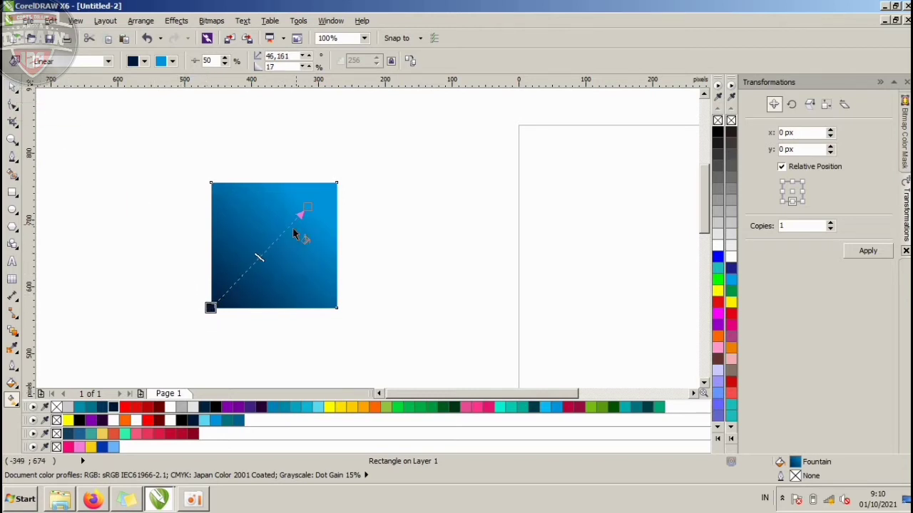
{"action": "left_click_drag", "start_coordinate": [307, 207], "coordinate": [309, 213]}
Step: Extend the gradient's blue end just past the square's upper-right corner
{"action": "left_click", "coordinate": [319, 410]}
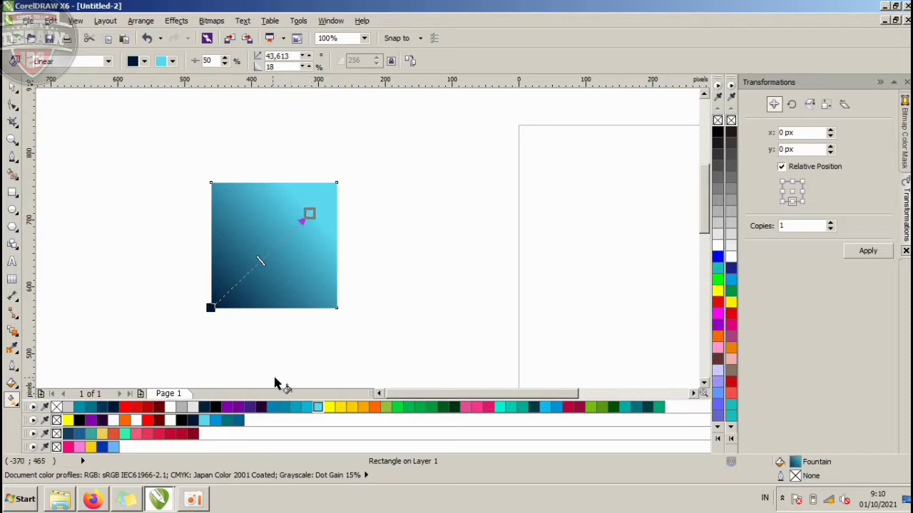
{"action": "key", "text": "ctrl+z"}
{"action": "left_click_drag", "start_coordinate": [309, 213], "coordinate": [346, 182]}
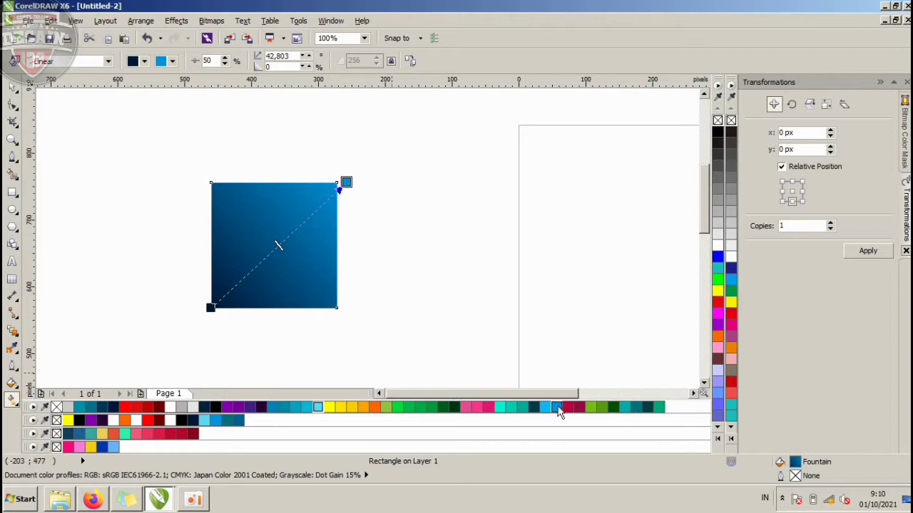
Step: Set the gradient's end colour to a lighter sky blue using the RGB model and extend that end farther past the upper-right corner
{"action": "left_click", "coordinate": [172, 61]}
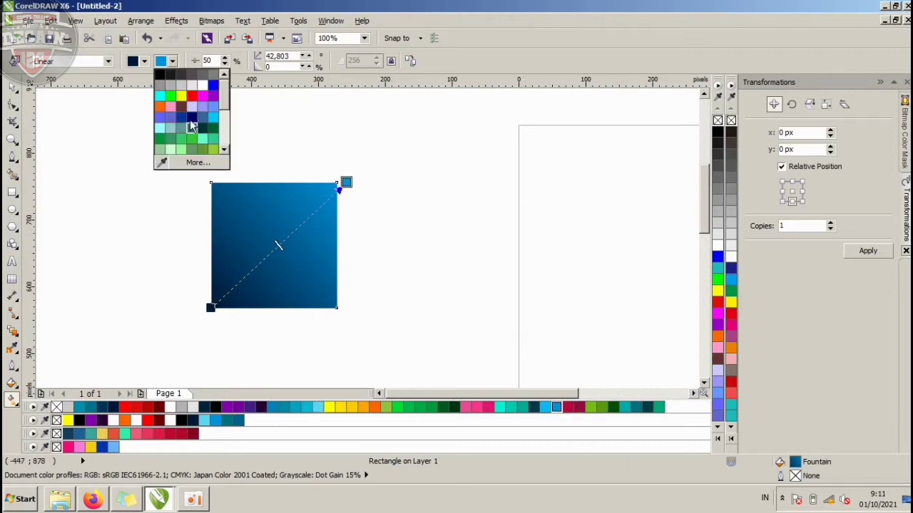
{"action": "left_click", "coordinate": [192, 163]}
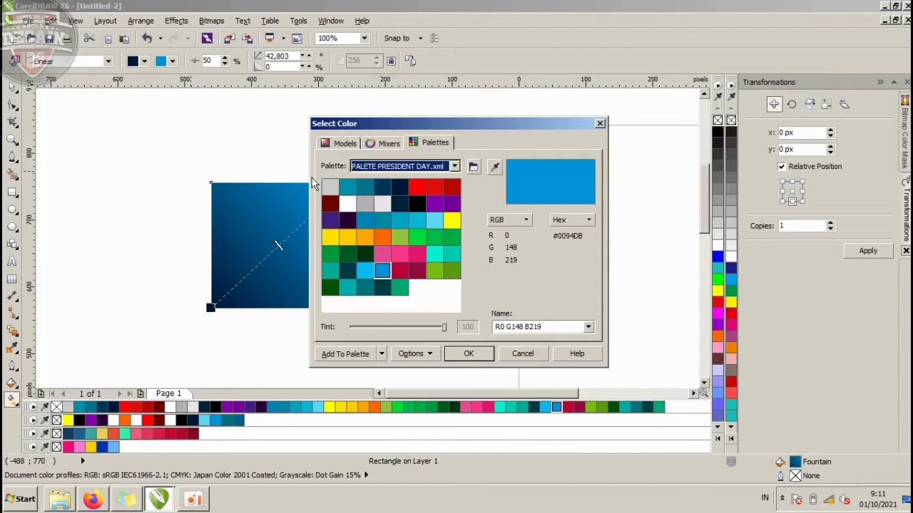
{"action": "left_click", "coordinate": [343, 145]}
{"action": "left_click", "coordinate": [447, 185]}
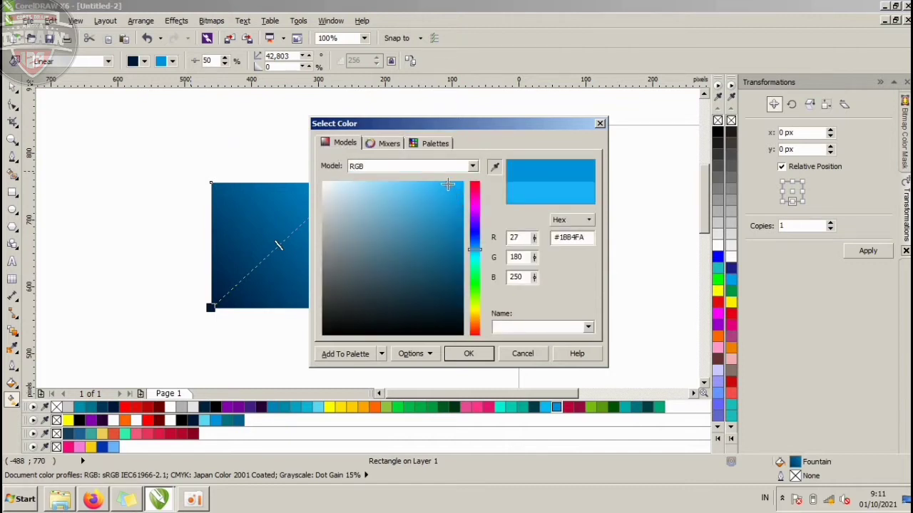
{"action": "left_click_drag", "start_coordinate": [447, 185], "coordinate": [442, 179]}
{"action": "left_click", "coordinate": [468, 353]}
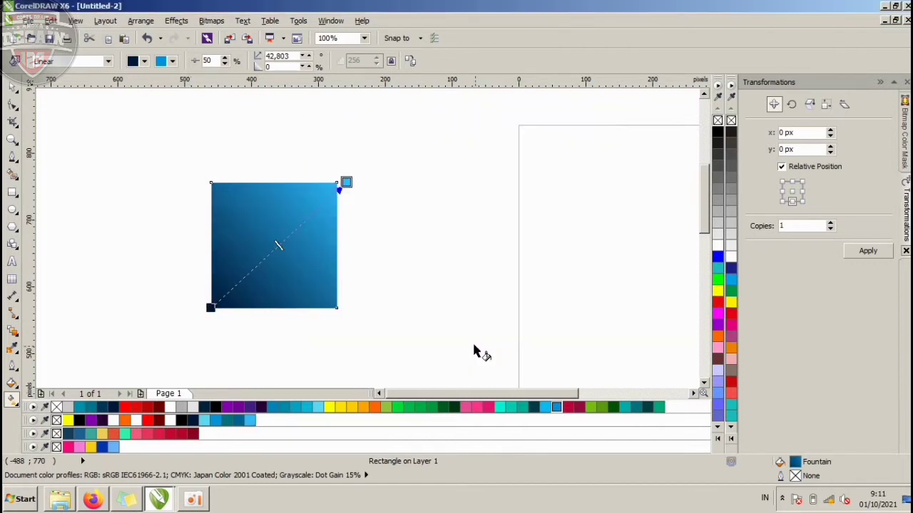
{"action": "mouse_move", "coordinate": [346, 183]}
{"action": "left_mouse_down"}
{"action": "mouse_move", "coordinate": [336, 183]}
{"action": "mouse_move", "coordinate": [358, 175]}
{"action": "left_mouse_up"}
Step: Mirror a copy of the square against its right side and make the copy's gradient horizontal, light blue inside its left edge and navy beyond its right
{"action": "left_click", "coordinate": [13, 87]}
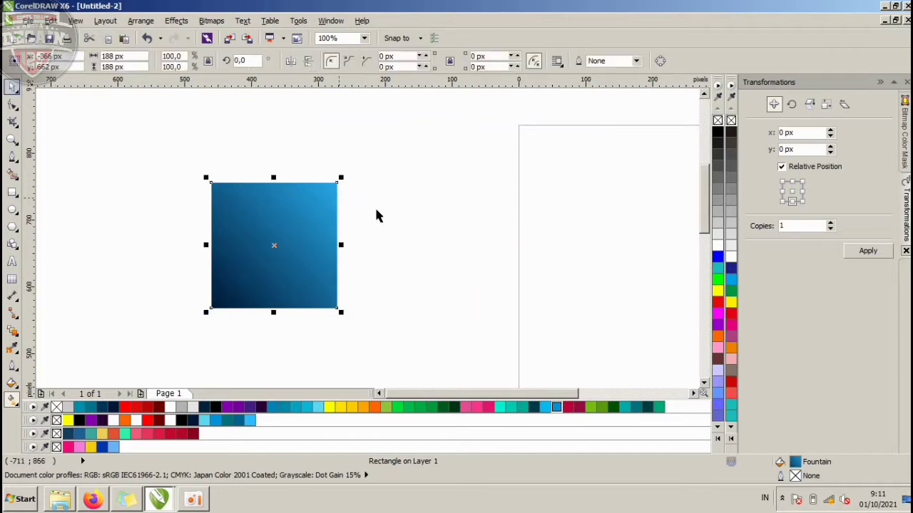
{"action": "left_click_drag", "start_coordinate": [205, 246], "coordinate": [392, 234]}
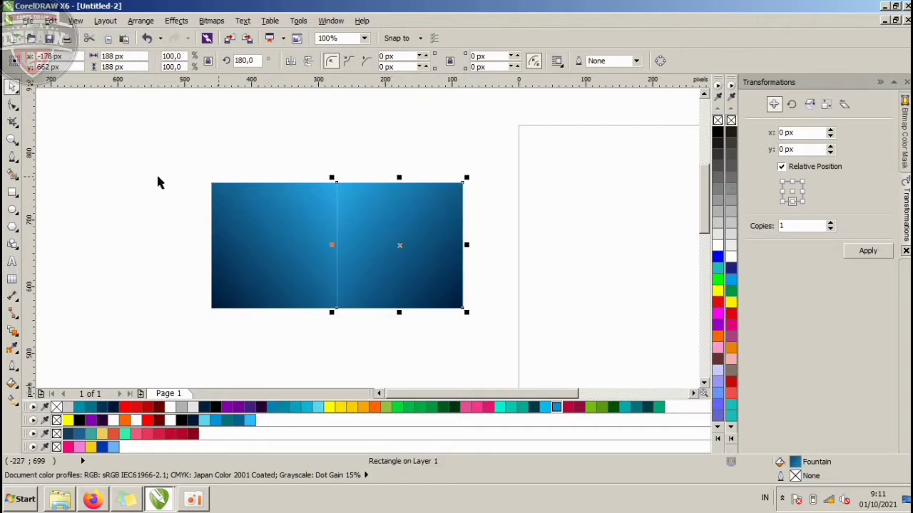
{"action": "left_click", "coordinate": [12, 398]}
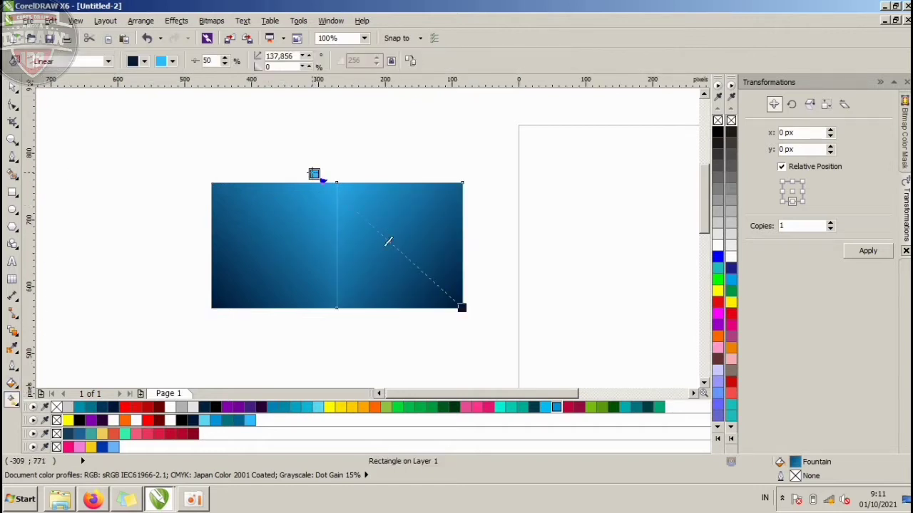
{"action": "left_click_drag", "start_coordinate": [313, 174], "coordinate": [348, 245]}
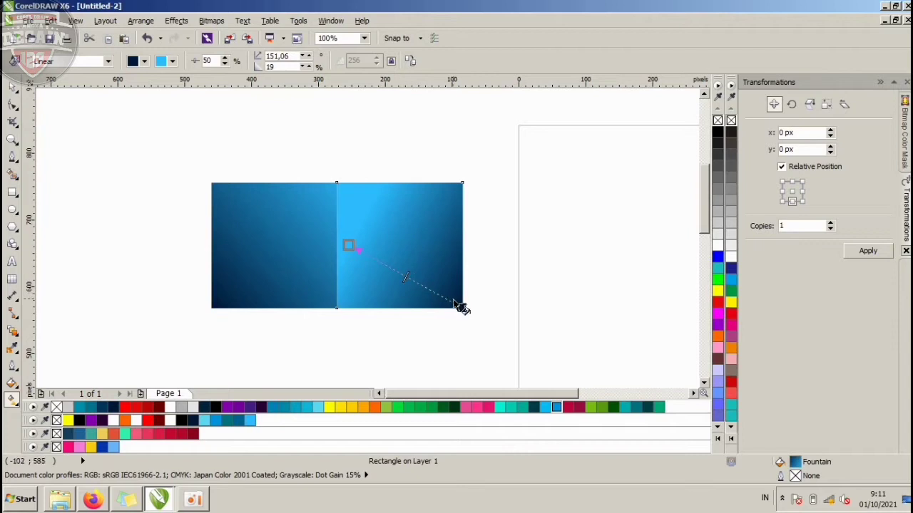
{"action": "left_click_drag", "start_coordinate": [461, 307], "coordinate": [509, 244]}
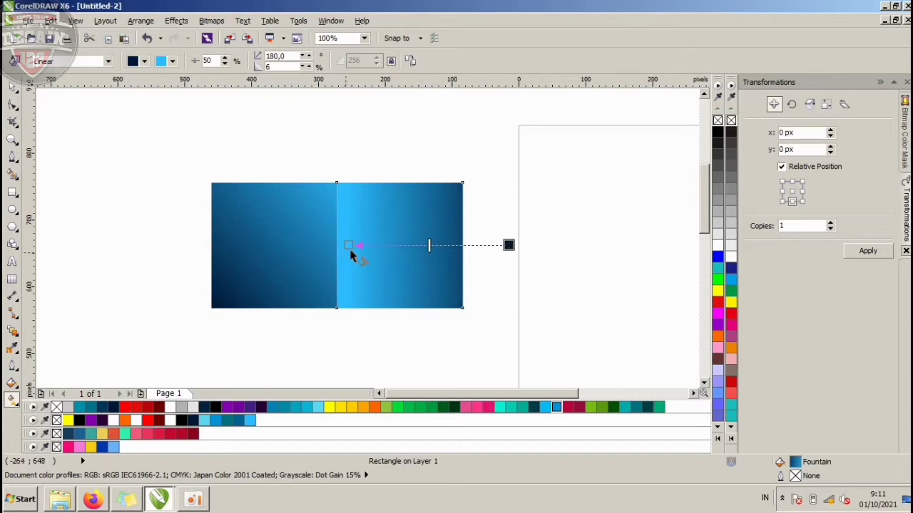
{"action": "left_click_drag", "start_coordinate": [350, 246], "coordinate": [346, 244]}
Step: Mirror a copy of the second square horizontally against its right side to form a third square
{"action": "left_click", "coordinate": [12, 87]}
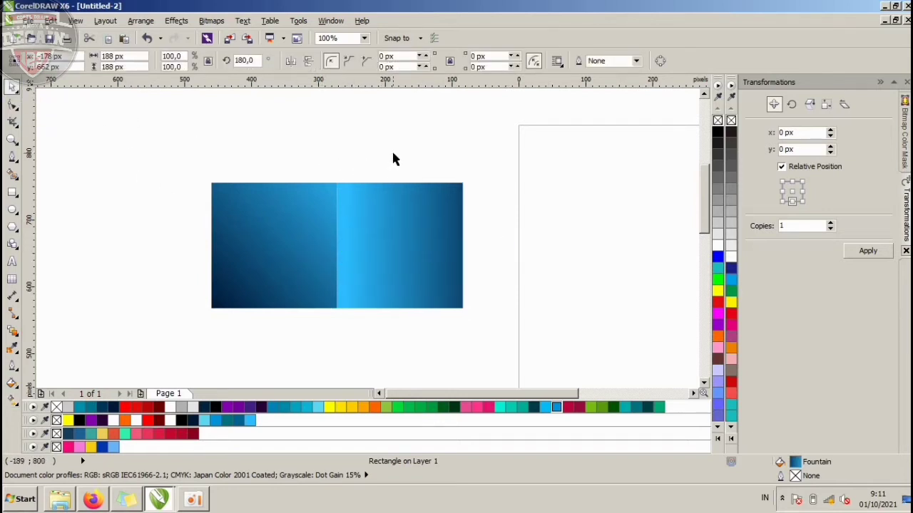
{"action": "left_click", "coordinate": [336, 281]}
{"action": "left_click_drag", "start_coordinate": [332, 245], "coordinate": [532, 230]}
{"action": "right_click", "coordinate": [532, 229]}
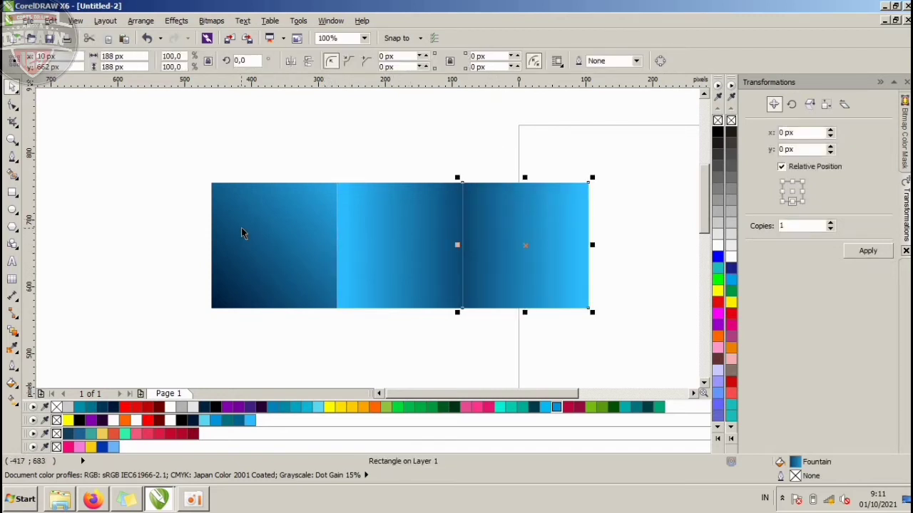
Step: Move the navy end of the third square's horizontal gradient to just inside that square's left edge
{"action": "left_click", "coordinate": [370, 258]}
{"action": "left_click", "coordinate": [10, 399]}
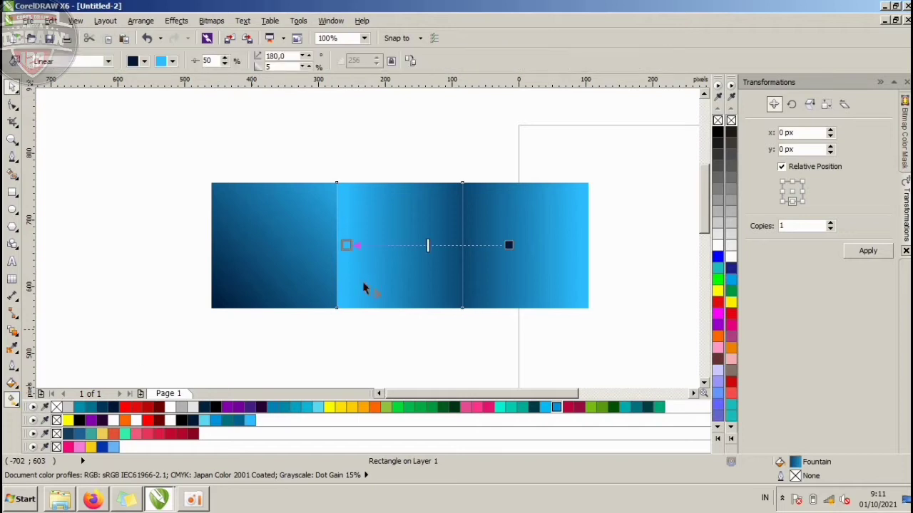
{"action": "left_click", "coordinate": [517, 229]}
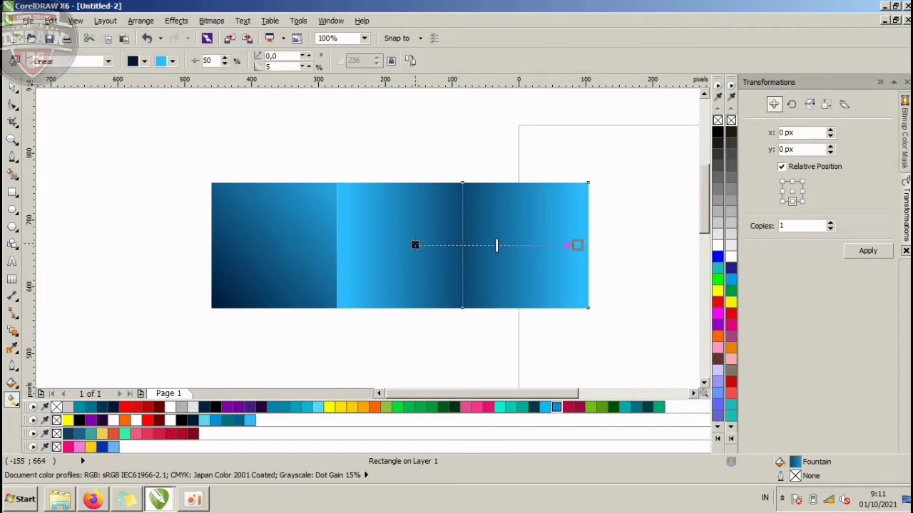
{"action": "left_click_drag", "start_coordinate": [415, 244], "coordinate": [468, 245]}
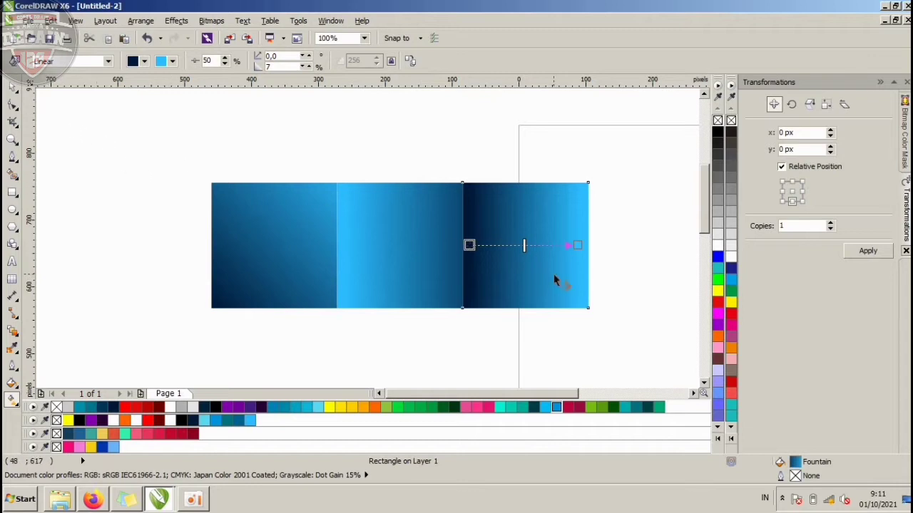
{"action": "left_click", "coordinate": [12, 85]}
{"action": "key", "text": "Escape"}
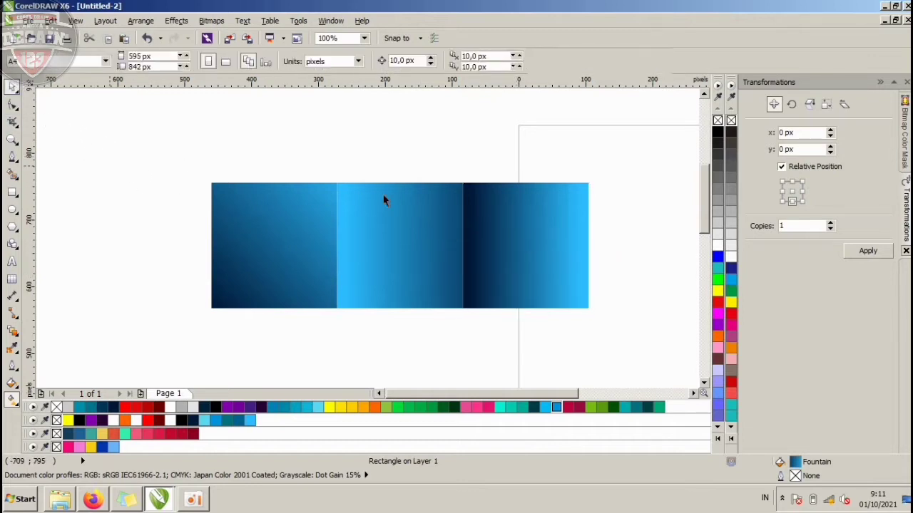
Step: Tilt the third square's gradient upward to about 13.7°, with its light blue end beyond the square's right edge
{"action": "scroll", "coordinate": [426, 212], "scroll_direction": "down", "scroll_amount": 1}
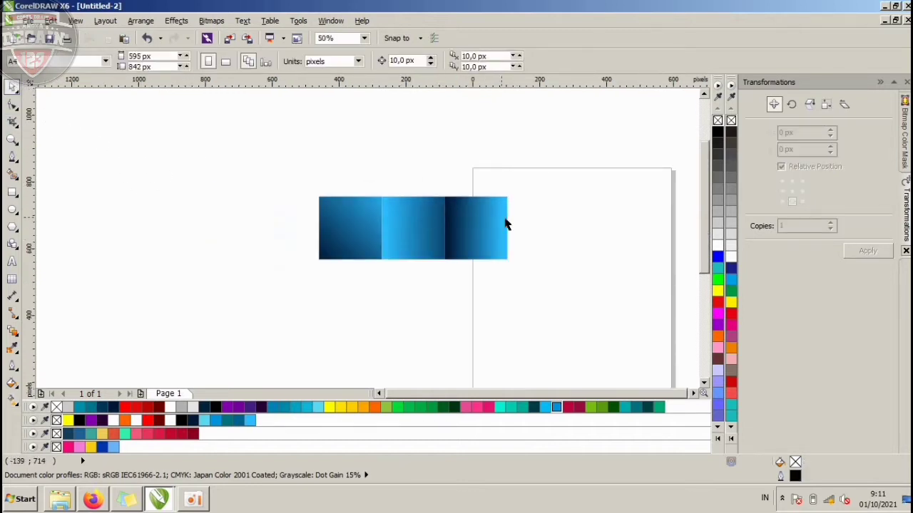
{"action": "scroll", "coordinate": [506, 224], "scroll_direction": "up", "scroll_amount": 1}
{"action": "left_click", "coordinate": [389, 269]}
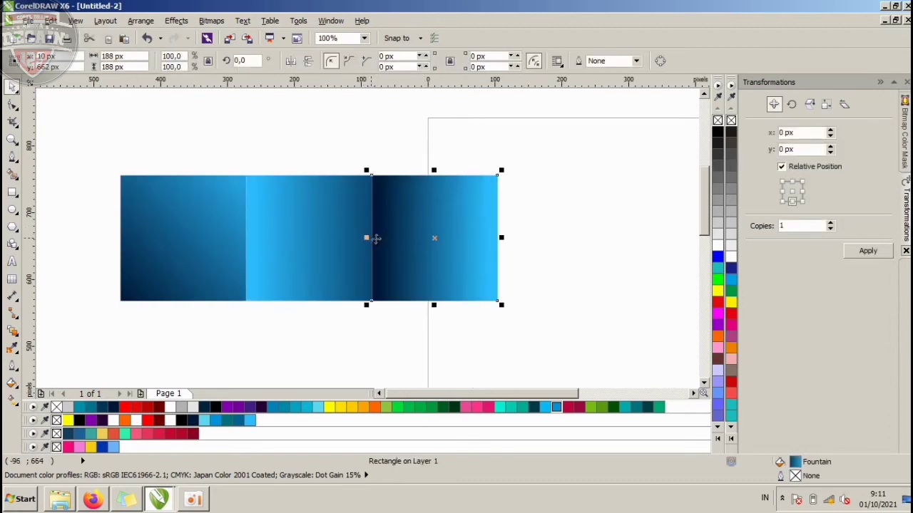
{"action": "left_click", "coordinate": [12, 400]}
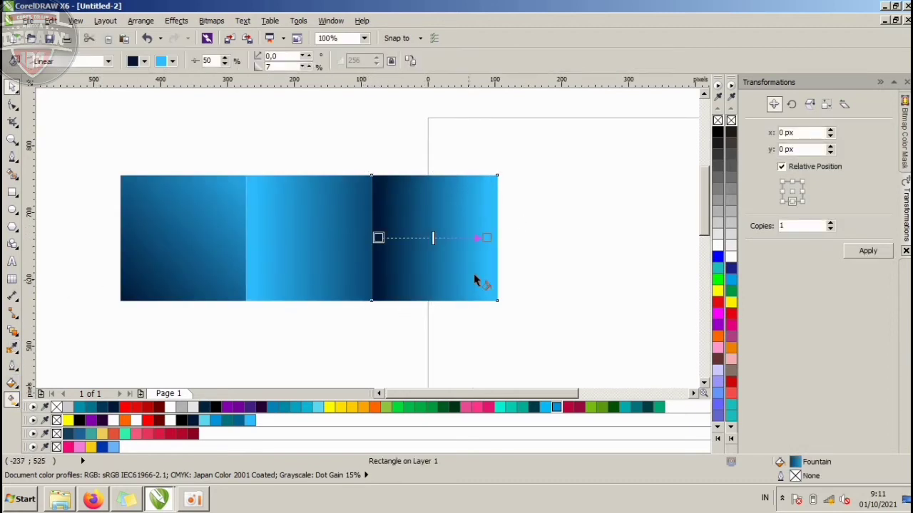
{"action": "left_click_drag", "start_coordinate": [487, 238], "coordinate": [522, 203]}
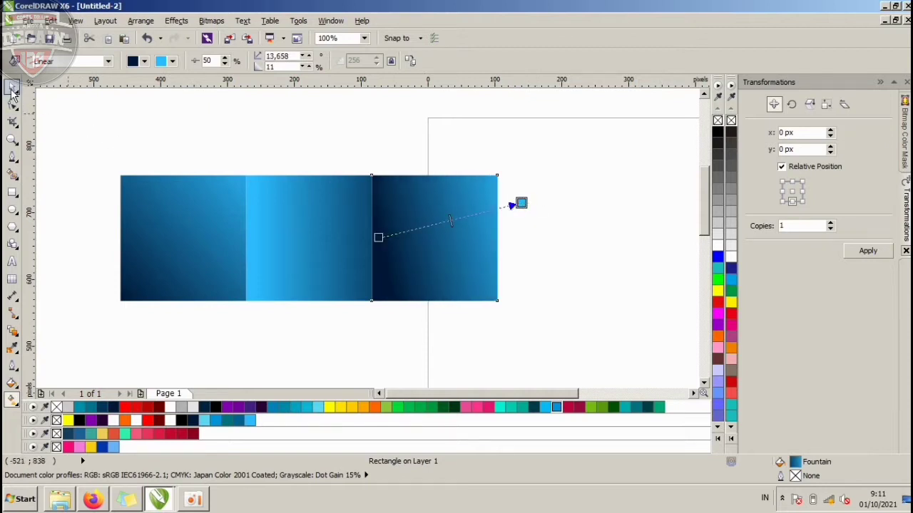
Step: Mirror a copy of the third square to its right and make its gradient horizontal, light blue inside the left edge and navy beyond the right
{"action": "left_click", "coordinate": [13, 89]}
{"action": "left_click_drag", "start_coordinate": [366, 241], "coordinate": [535, 214]}
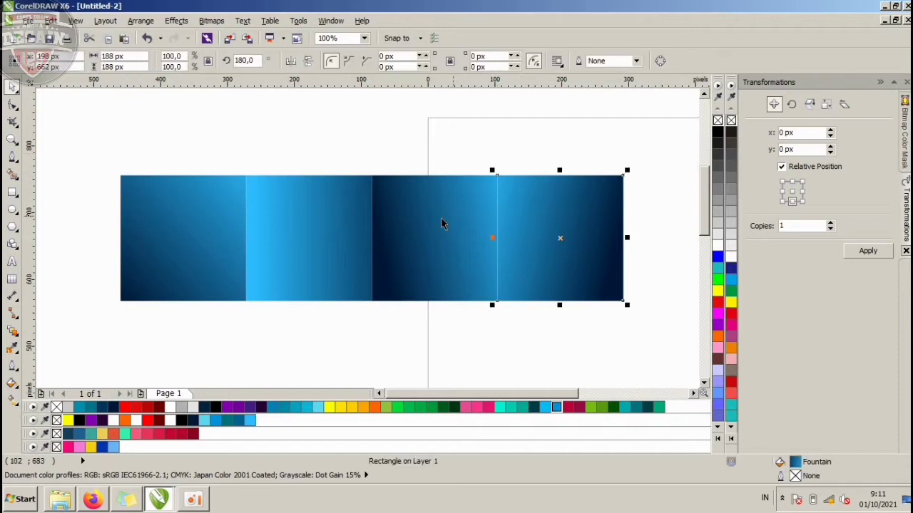
{"action": "left_click", "coordinate": [12, 384]}
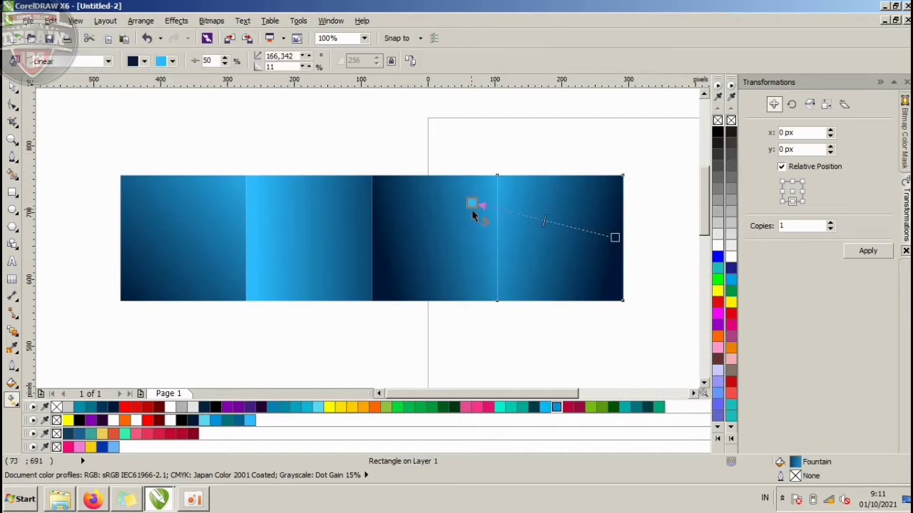
{"action": "left_click_drag", "start_coordinate": [475, 206], "coordinate": [512, 240]}
{"action": "left_click_drag", "start_coordinate": [614, 239], "coordinate": [675, 240]}
{"action": "left_click", "coordinate": [12, 86]}
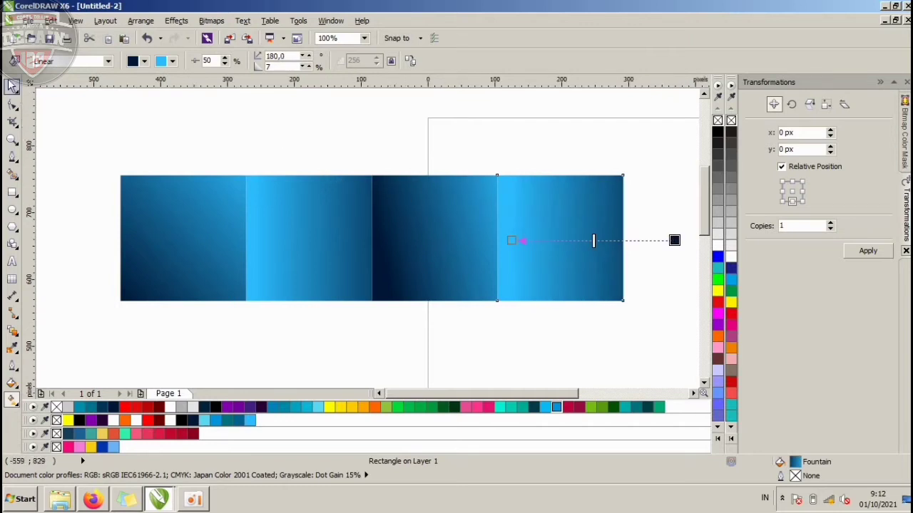
{"action": "left_click", "coordinate": [239, 163]}
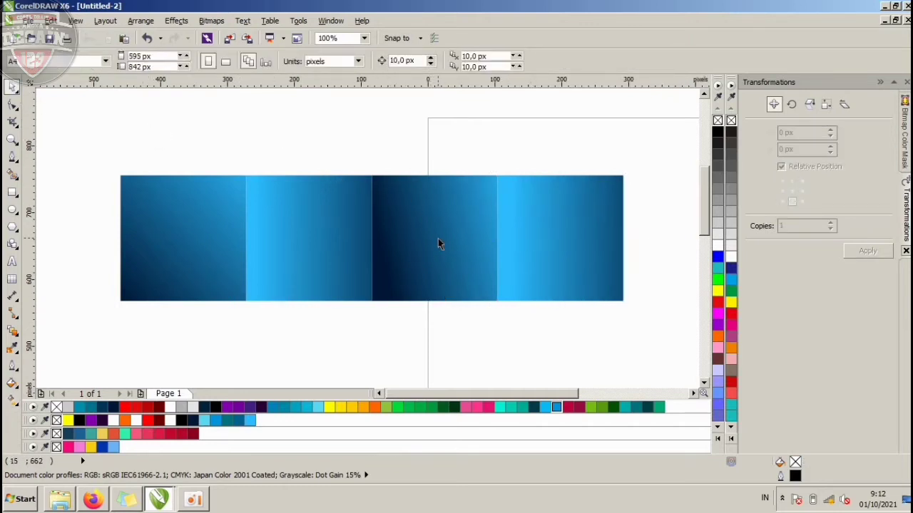
Step: Mirror a copy of the whole row of four squares vertically to form a second row directly below it
{"action": "scroll", "coordinate": [438, 238], "scroll_direction": "down", "scroll_amount": 1}
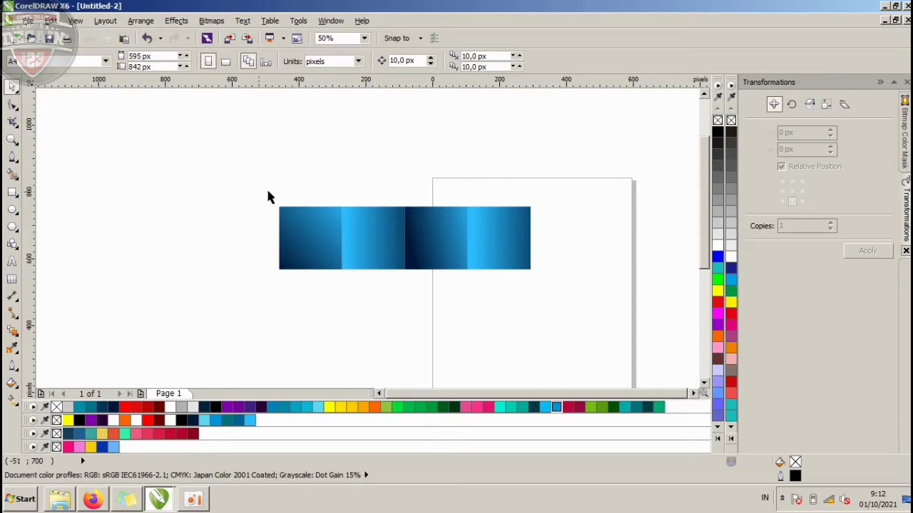
{"action": "left_click", "coordinate": [284, 238]}
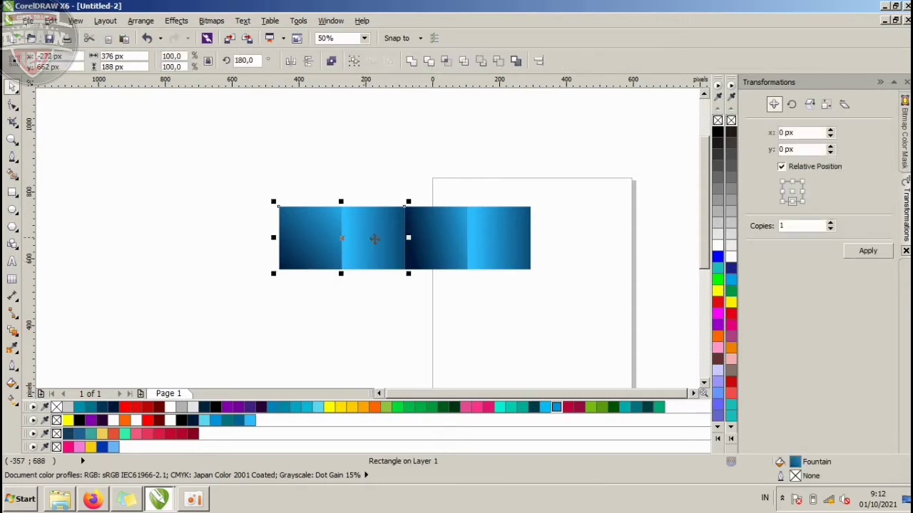
{"action": "left_click", "coordinate": [517, 241], "text": "shift"}
{"action": "left_click", "coordinate": [802, 202]}
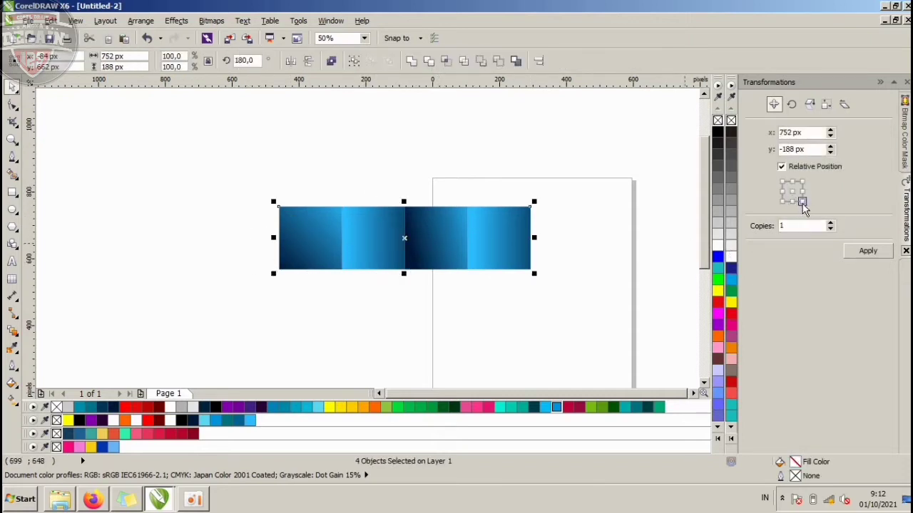
{"action": "left_click", "coordinate": [792, 203]}
{"action": "left_click", "coordinate": [571, 285]}
{"action": "left_click_drag", "start_coordinate": [571, 286], "coordinate": [228, 177]}
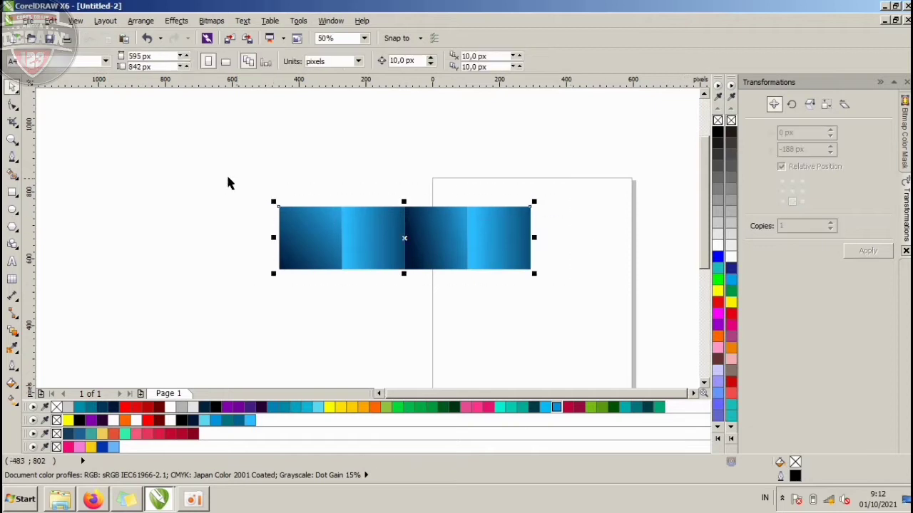
{"action": "left_click_drag", "start_coordinate": [402, 202], "coordinate": [423, 293]}
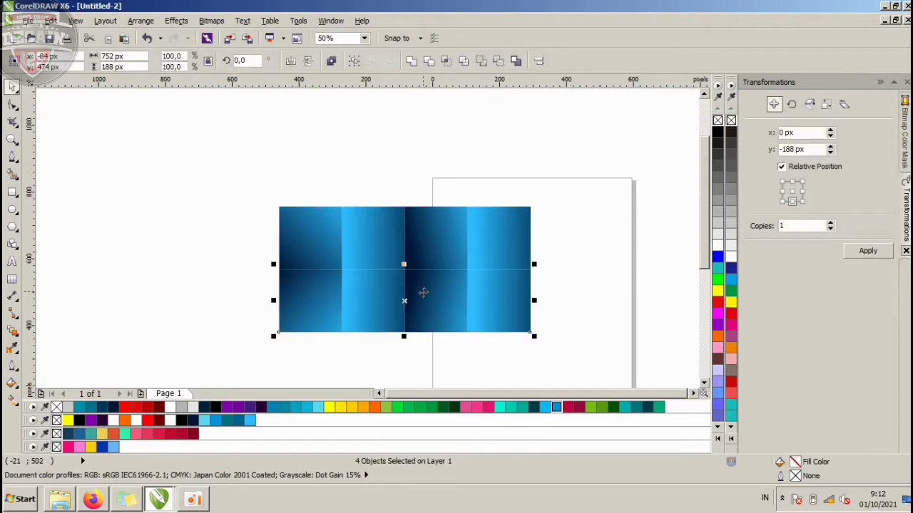
{"action": "left_click", "coordinate": [318, 367]}
Step: Change the navy end of the lower-left square's gradient to white and place the ends beyond its upper-left and lower-right sides
{"action": "scroll", "coordinate": [310, 303], "scroll_direction": "up", "scroll_amount": 1}
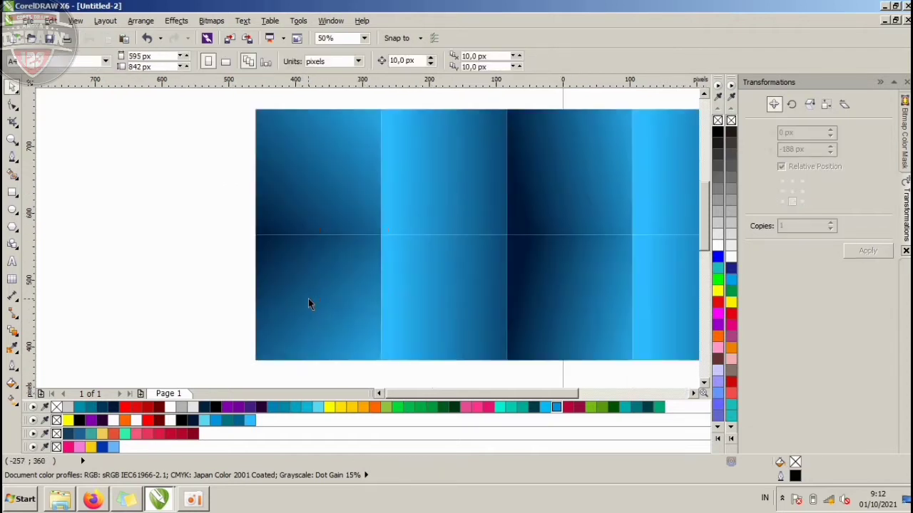
{"action": "left_click", "coordinate": [309, 304]}
{"action": "left_click", "coordinate": [12, 399]}
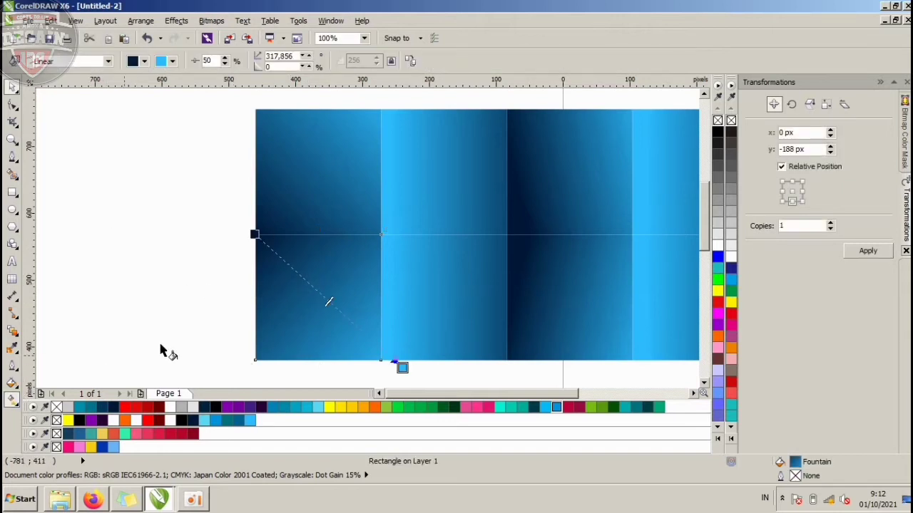
{"action": "left_click_drag", "start_coordinate": [253, 235], "coordinate": [327, 326]}
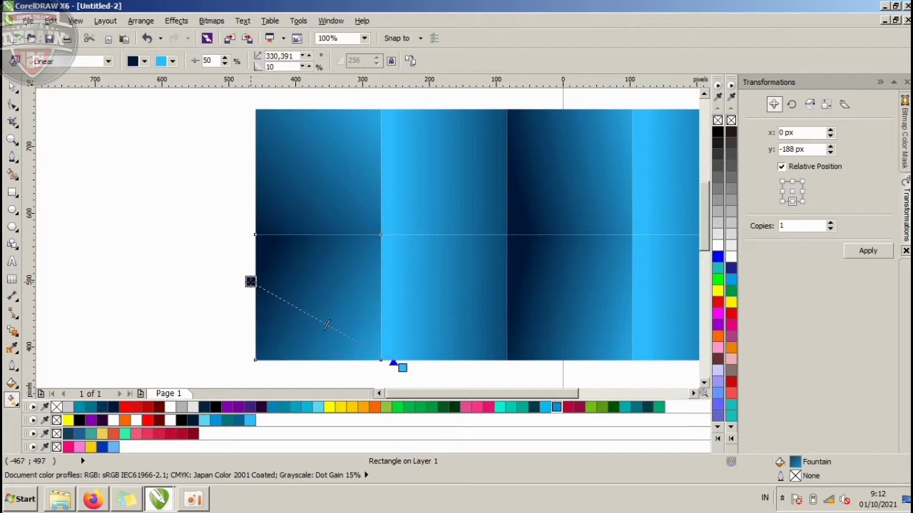
{"action": "left_click", "coordinate": [719, 246]}
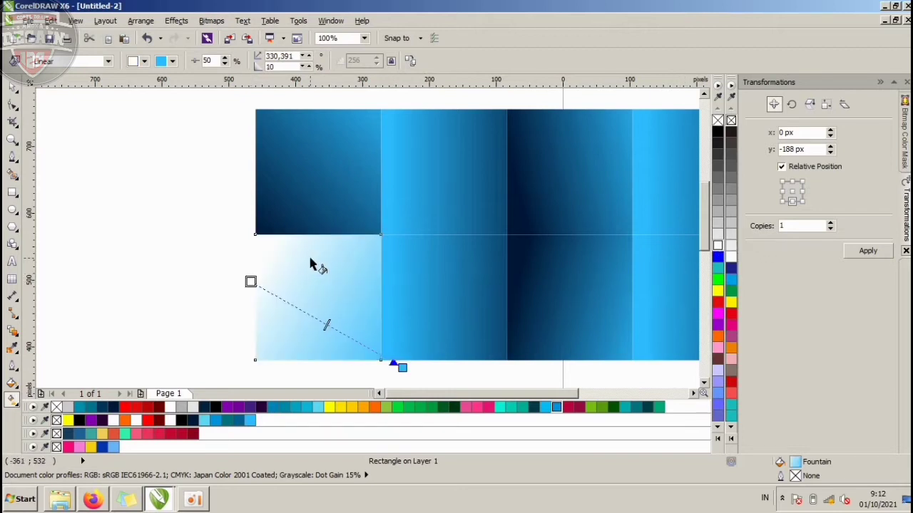
{"action": "left_click_drag", "start_coordinate": [250, 282], "coordinate": [218, 257]}
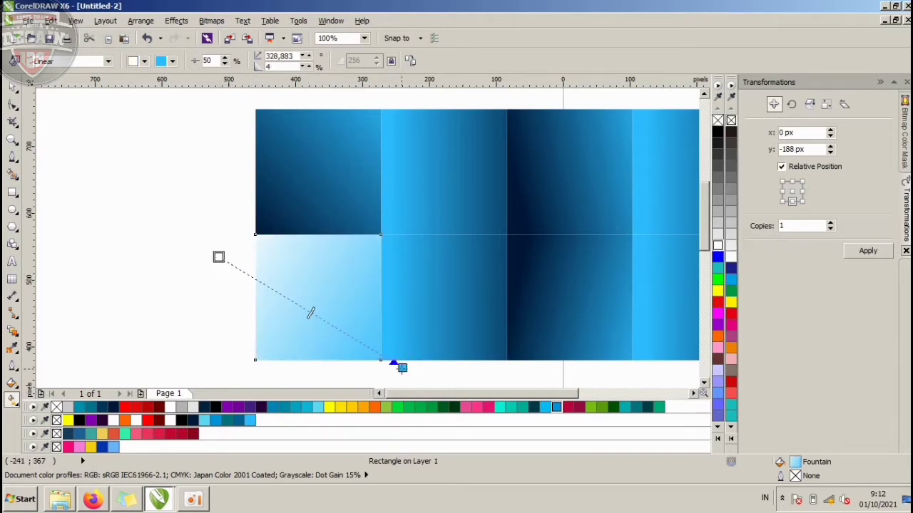
{"action": "left_click_drag", "start_coordinate": [402, 369], "coordinate": [400, 360]}
{"action": "left_click_drag", "start_coordinate": [218, 256], "coordinate": [236, 255]}
{"action": "left_click_drag", "start_coordinate": [400, 360], "coordinate": [442, 330]}
Step: Change the navy end of the gradient in the second square of the lower row to white
{"action": "left_click", "coordinate": [429, 305]}
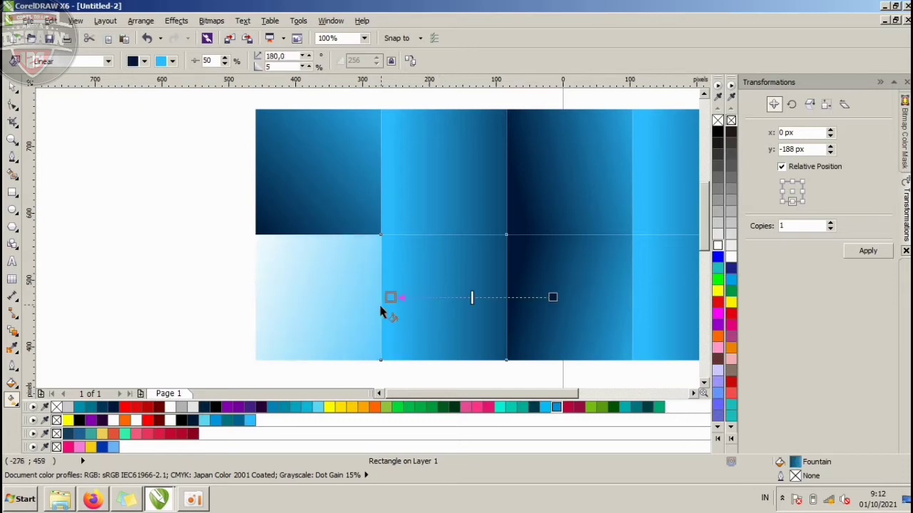
{"action": "left_click", "coordinate": [317, 407]}
{"action": "left_click", "coordinate": [542, 308]}
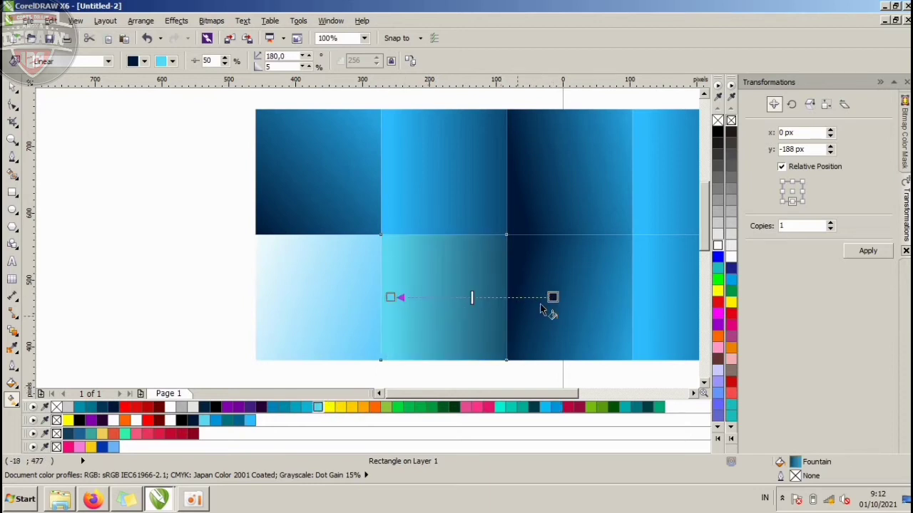
{"action": "left_click", "coordinate": [311, 407]}
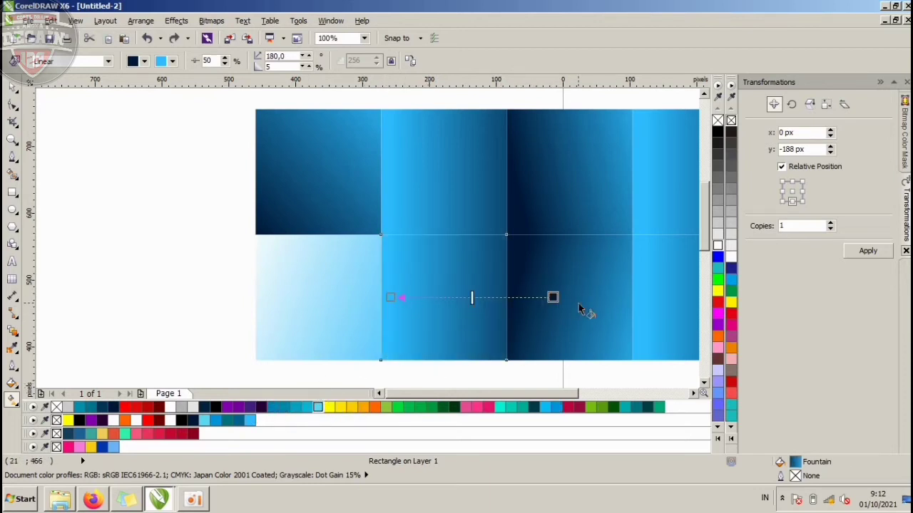
{"action": "left_click", "coordinate": [169, 407]}
Step: Change the navy end of the gradient in the third square of the lower row to white
{"action": "scroll", "coordinate": [317, 262], "scroll_direction": "down", "scroll_amount": 2}
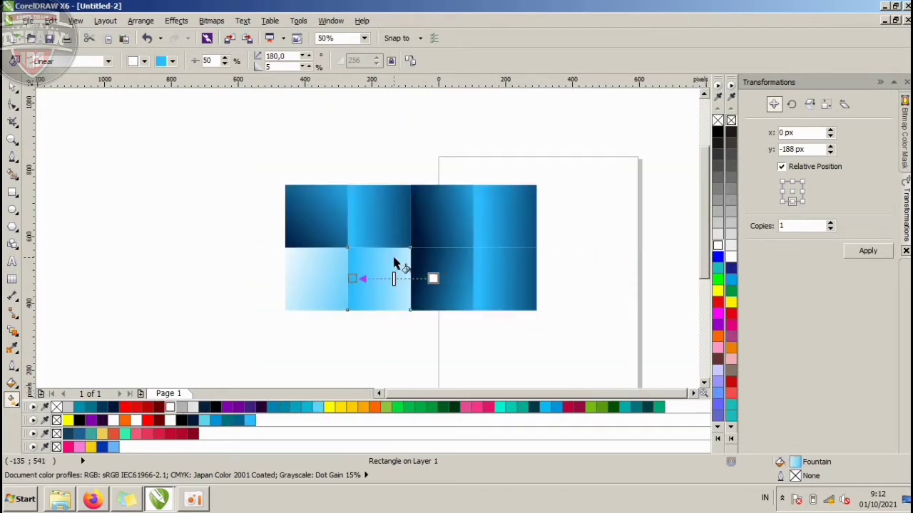
{"action": "scroll", "coordinate": [393, 260], "scroll_direction": "up", "scroll_amount": 2}
{"action": "left_click_drag", "start_coordinate": [433, 297], "coordinate": [577, 332]}
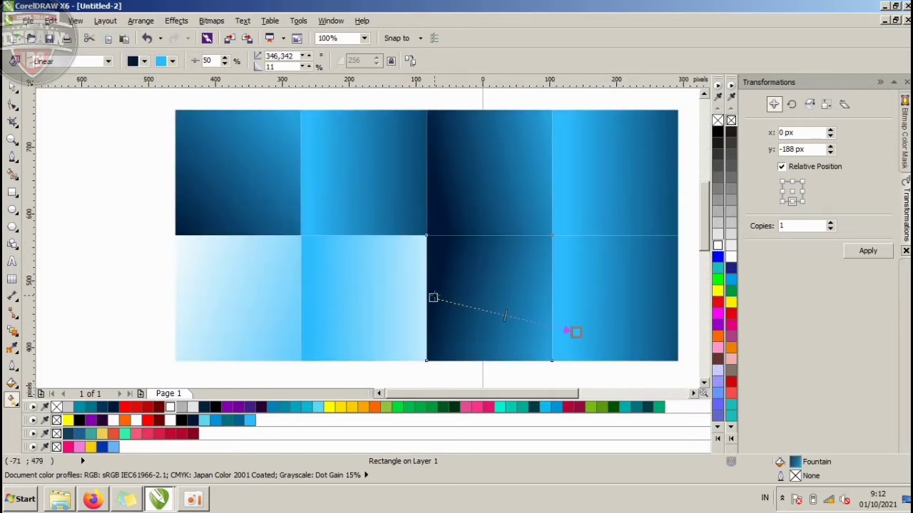
{"action": "left_click", "coordinate": [718, 246]}
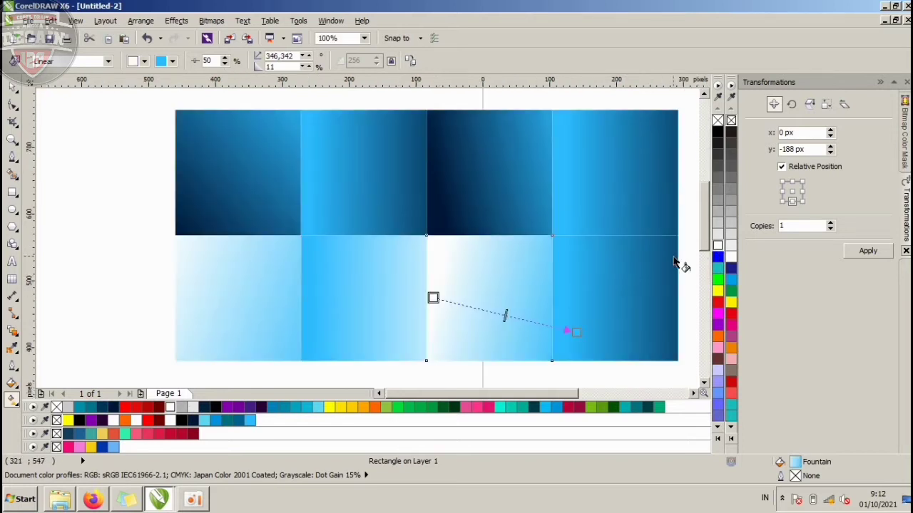
Step: Select the fourth square of the lower row for editing its gradient
{"action": "scroll", "coordinate": [233, 253], "scroll_direction": "down", "scroll_amount": 2}
{"action": "scroll", "coordinate": [407, 277], "scroll_direction": "up", "scroll_amount": 2}
{"action": "left_click", "coordinate": [428, 276]}
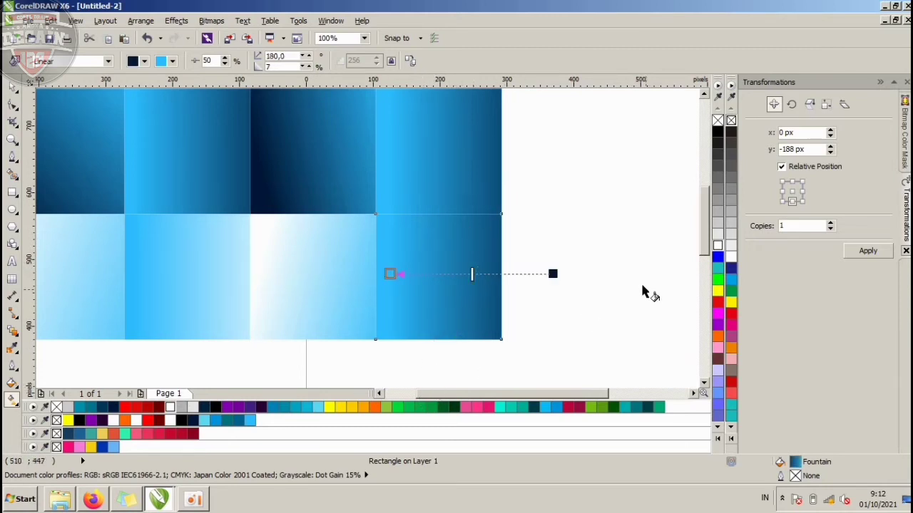
{"action": "left_click", "coordinate": [718, 246]}
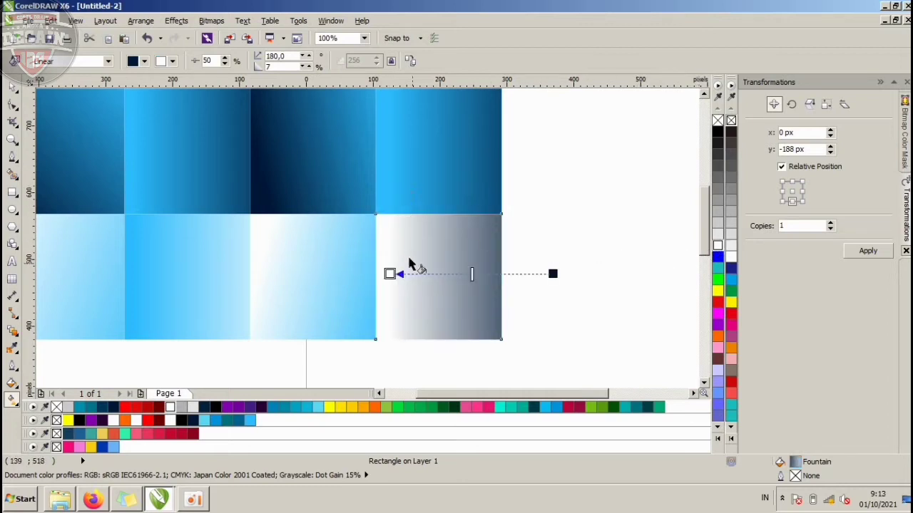
{"action": "left_click_drag", "start_coordinate": [553, 274], "coordinate": [518, 277]}
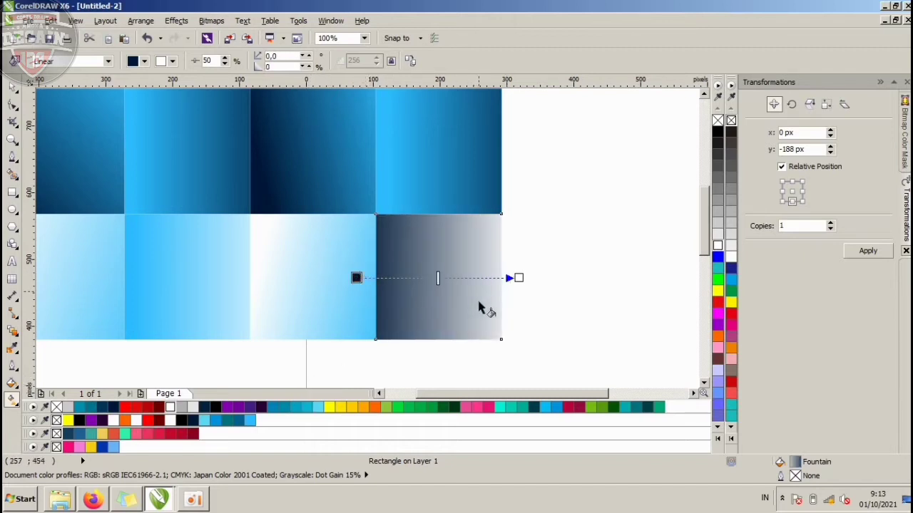
{"action": "key", "text": "ctrl+z"}
{"action": "key", "text": "ctrl+z"}
{"action": "key", "text": "ctrl+z"}
{"action": "key", "text": "ctrl+z"}
{"action": "key", "text": "ctrl+z"}
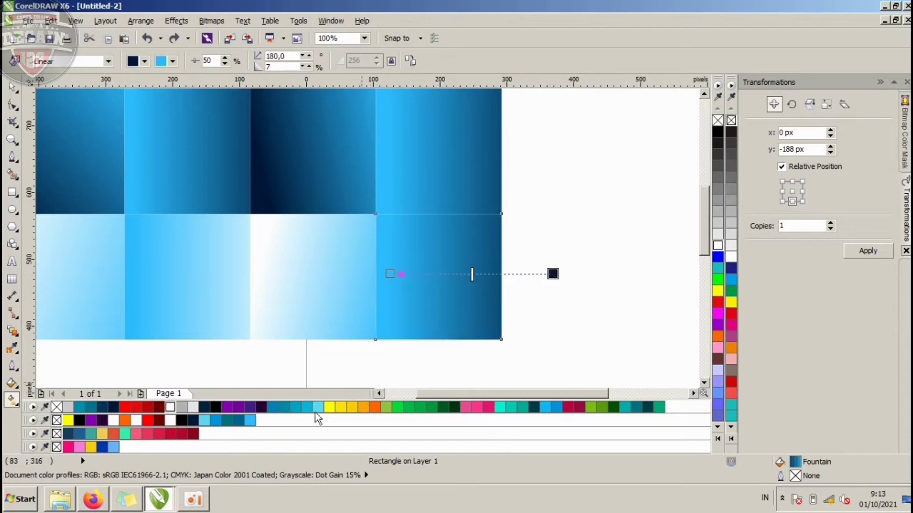
Step: Change the navy end of the lower row's fourth square gradient to white and deselect the square
{"action": "left_click", "coordinate": [171, 407]}
{"action": "scroll", "coordinate": [494, 259], "scroll_direction": "down", "scroll_amount": 1}
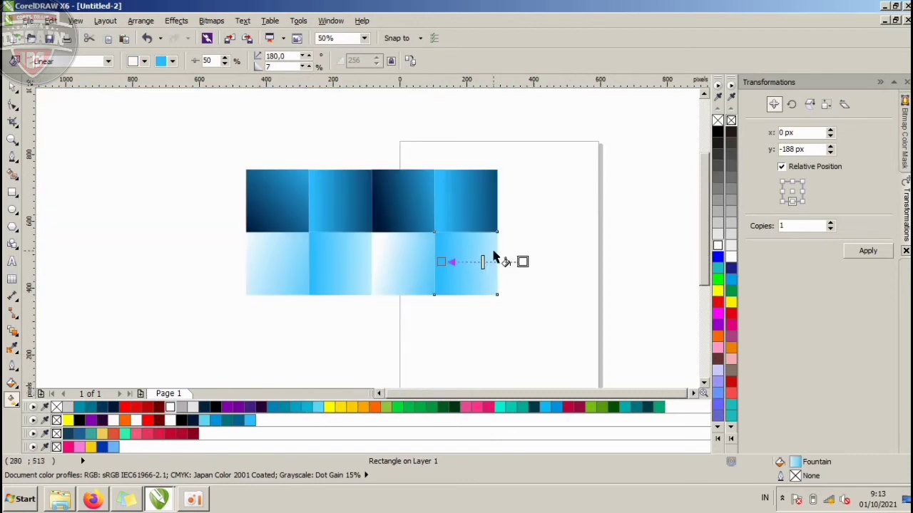
{"action": "left_click", "coordinate": [13, 86]}
{"action": "left_click", "coordinate": [100, 151]}
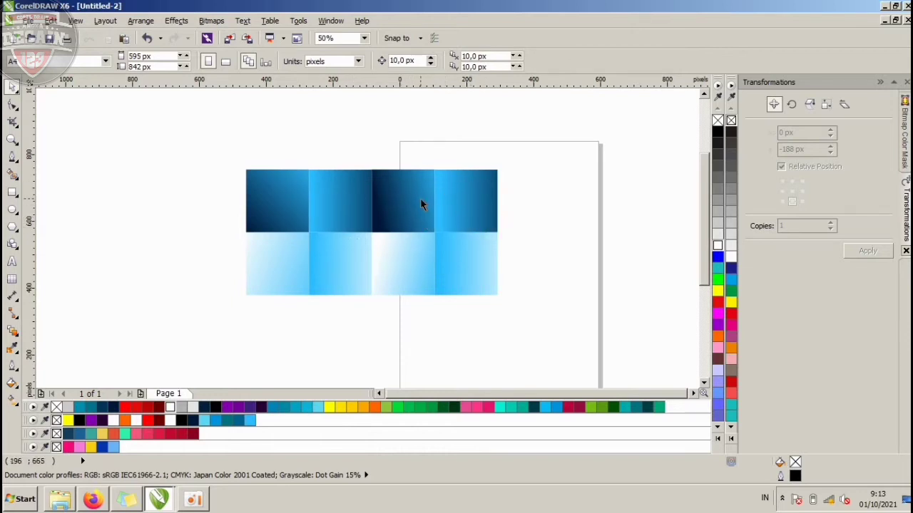
Step: Shift the blue end of the linear gradient in the upper row's third square to an angle of about 9.4 degrees
{"action": "left_click", "coordinate": [400, 196]}
{"action": "left_click", "coordinate": [11, 403]}
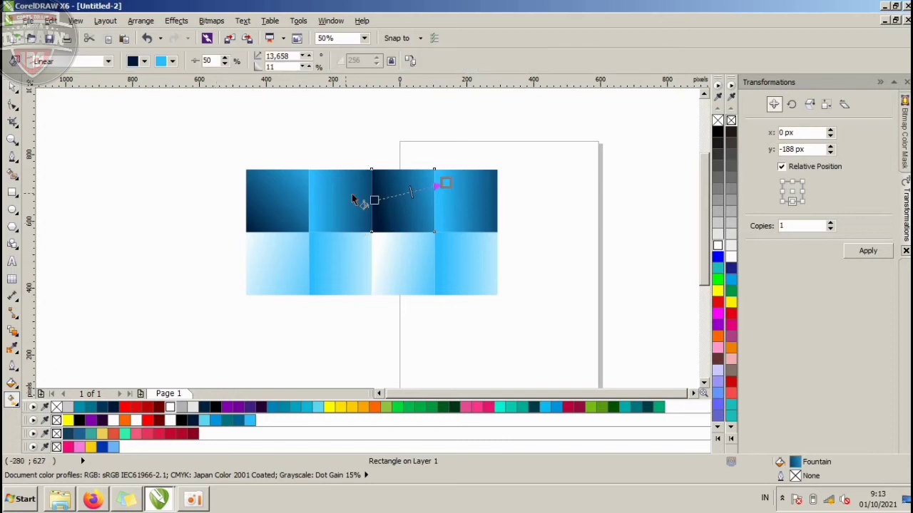
{"action": "scroll", "coordinate": [436, 181], "scroll_direction": "up", "scroll_amount": 1}
{"action": "left_click_drag", "start_coordinate": [464, 179], "coordinate": [443, 194]}
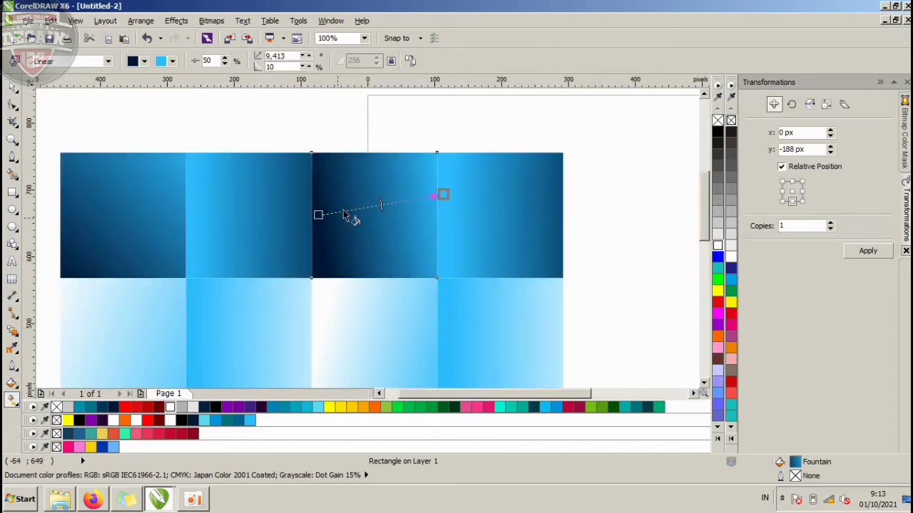
Step: Change the blue end of the gradients in the fourth and third squares of the lower row to grey
{"action": "scroll", "coordinate": [364, 174], "scroll_direction": "down", "scroll_amount": 1}
{"action": "left_click", "coordinate": [440, 263]}
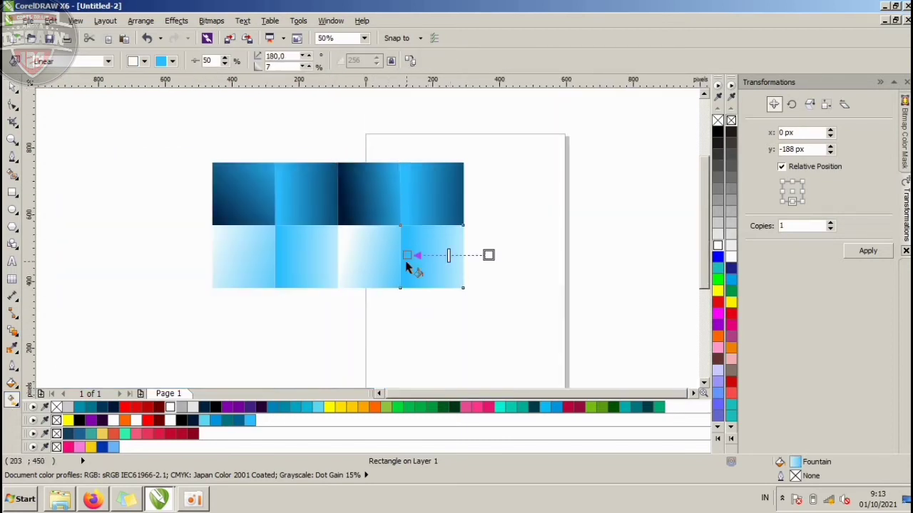
{"action": "left_click", "coordinate": [717, 207]}
{"action": "left_click_drag", "start_coordinate": [341, 256], "coordinate": [409, 263]}
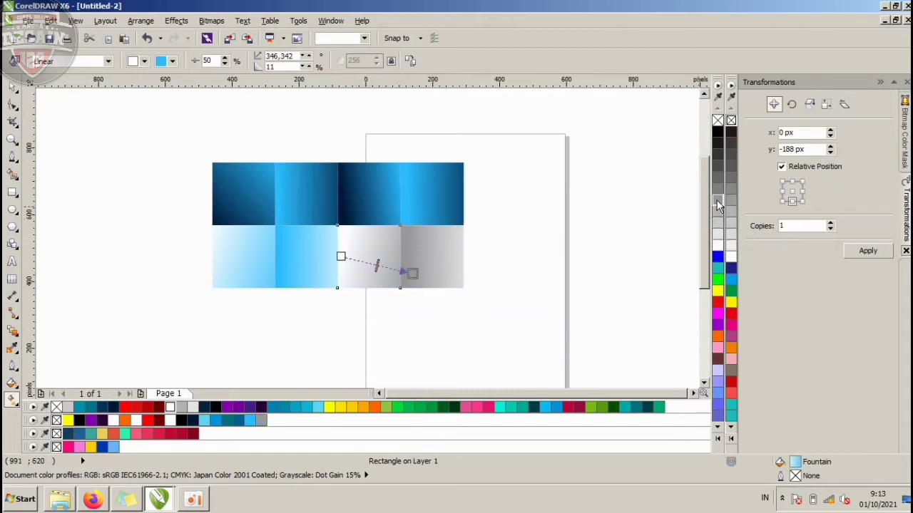
Step: Change the blue end of the gradients in the lower row's second and first squares to grey and clear the selection
{"action": "left_click", "coordinate": [329, 245]}
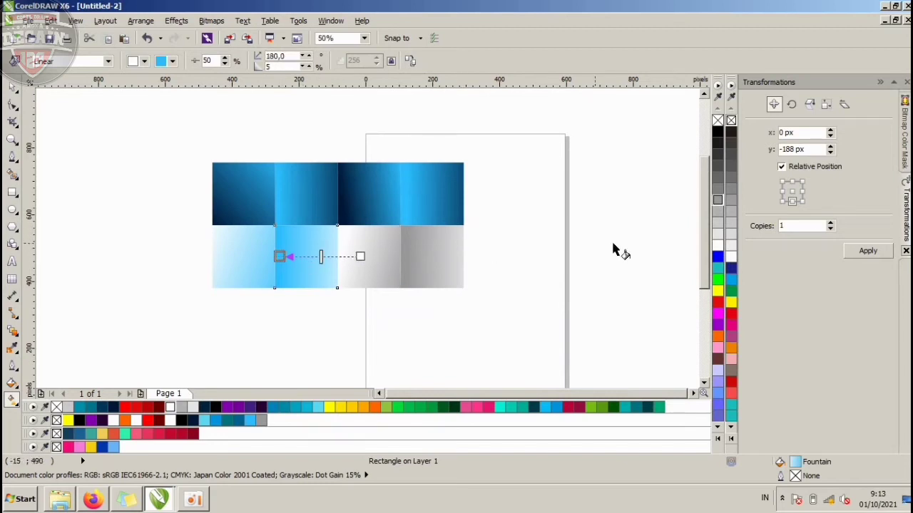
{"action": "left_click_drag", "start_coordinate": [202, 236], "coordinate": [305, 273]}
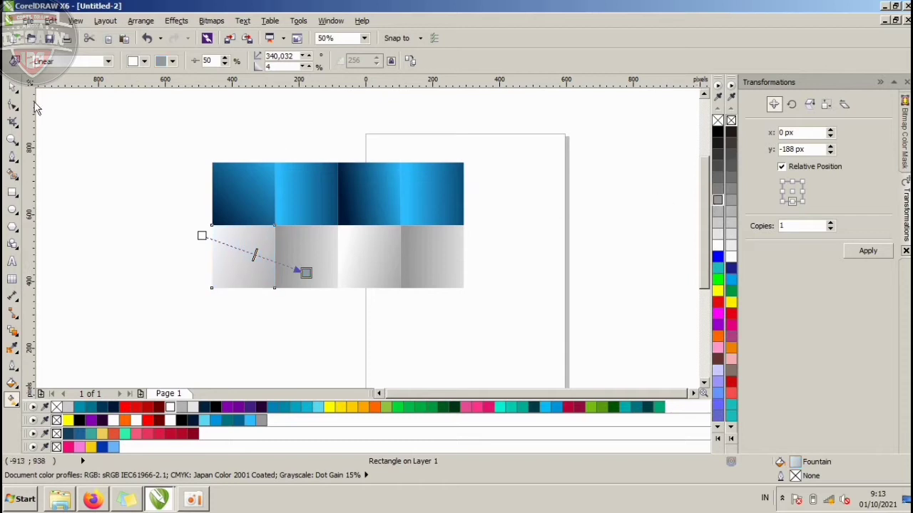
{"action": "left_click", "coordinate": [7, 84]}
{"action": "key", "text": "Escape"}
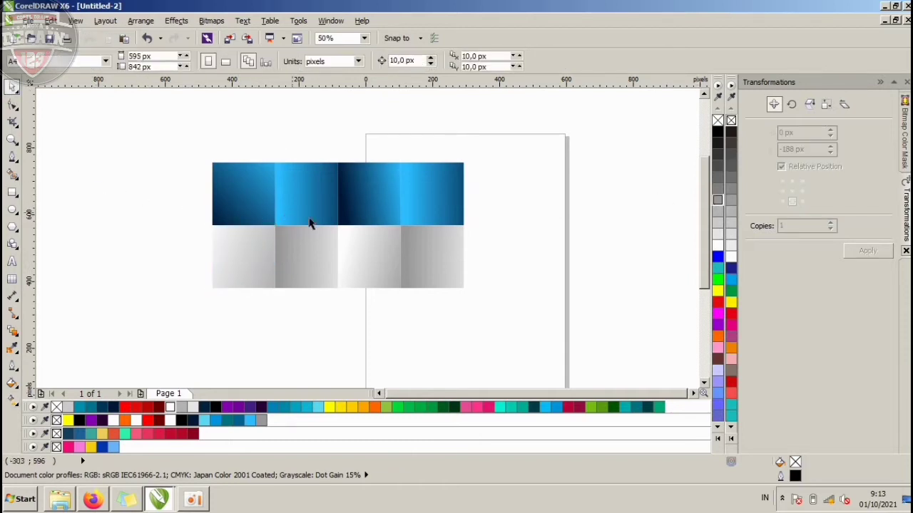
Step: Draw a downward-pointing triangle about 146 by 39 px with the Pen tool below the row seam, its tip between the first two lower squares
{"action": "scroll", "coordinate": [236, 219], "scroll_direction": "up", "scroll_amount": 3}
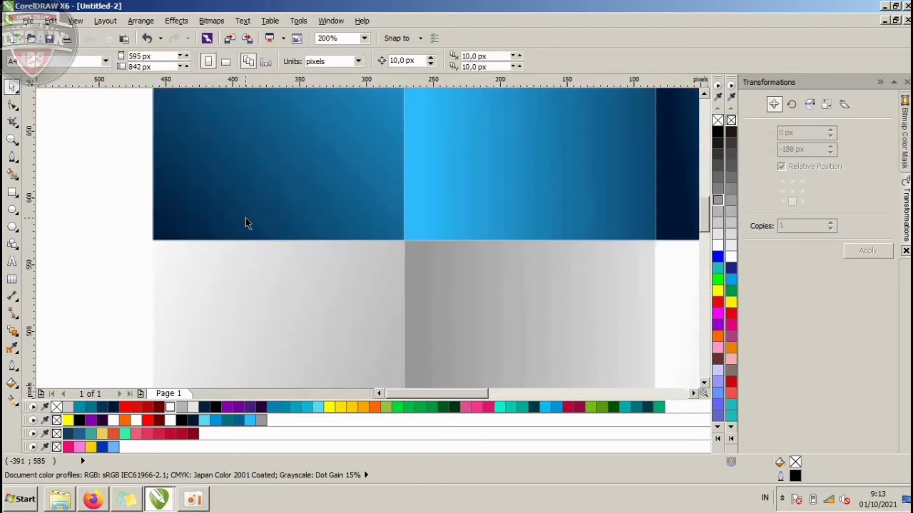
{"action": "left_click", "coordinate": [12, 156]}
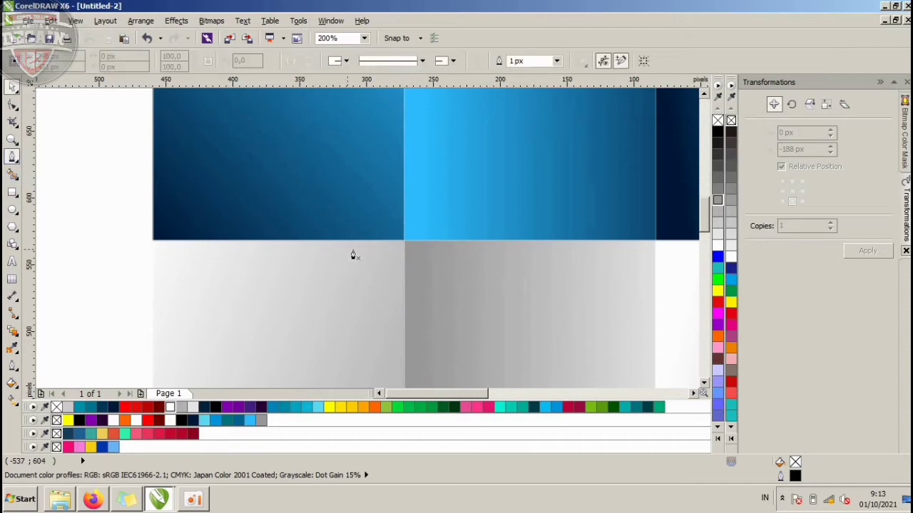
{"action": "left_click", "coordinate": [304, 240]}
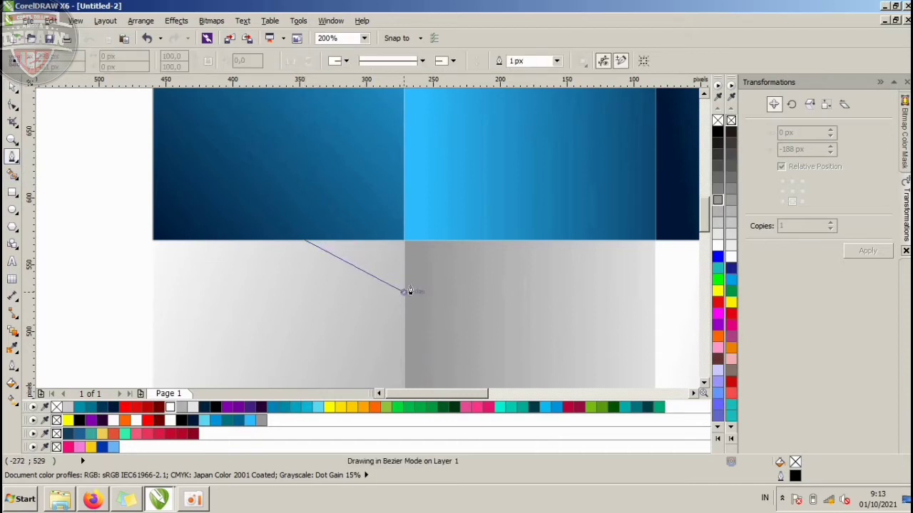
{"action": "left_click", "coordinate": [406, 292]}
{"action": "left_click", "coordinate": [499, 246]}
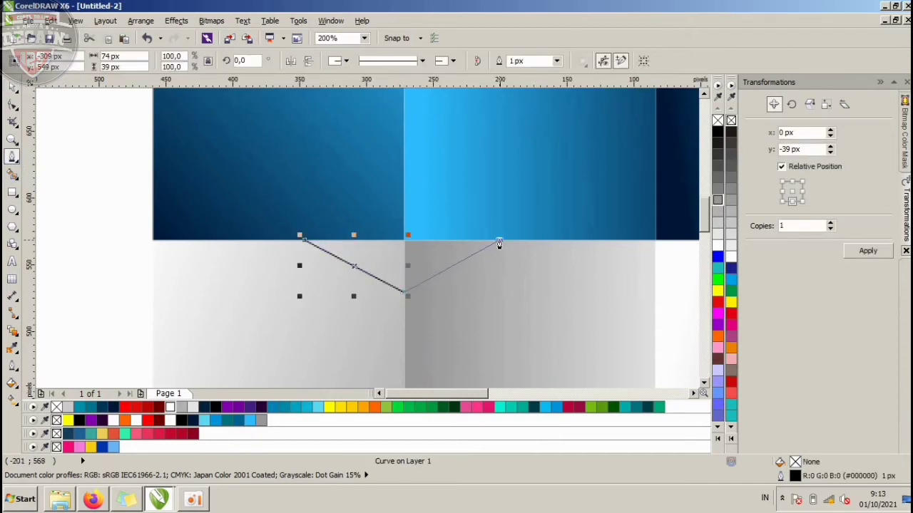
{"action": "left_click", "coordinate": [304, 243]}
{"action": "left_click", "coordinate": [304, 245]}
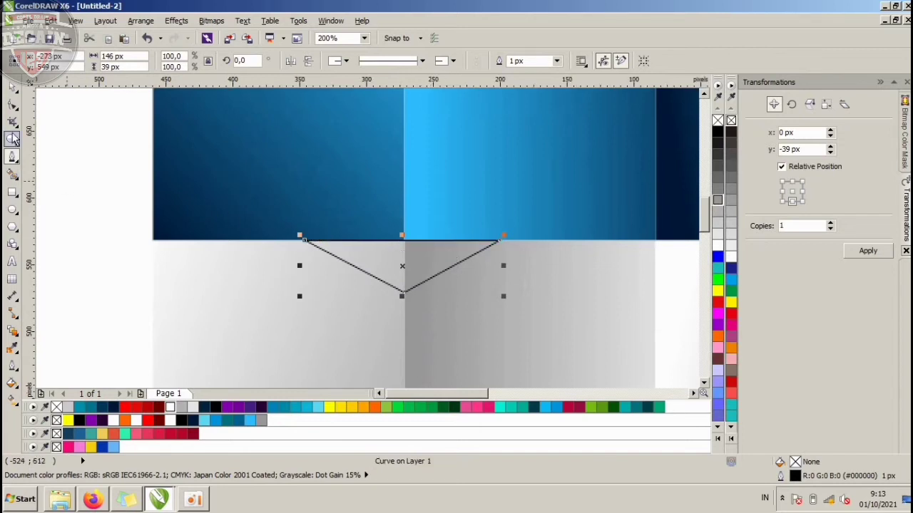
Step: Extend the triangle's upper-right node outward to a width of about 155 px, and fill the triangle black without an outline
{"action": "left_click", "coordinate": [12, 104]}
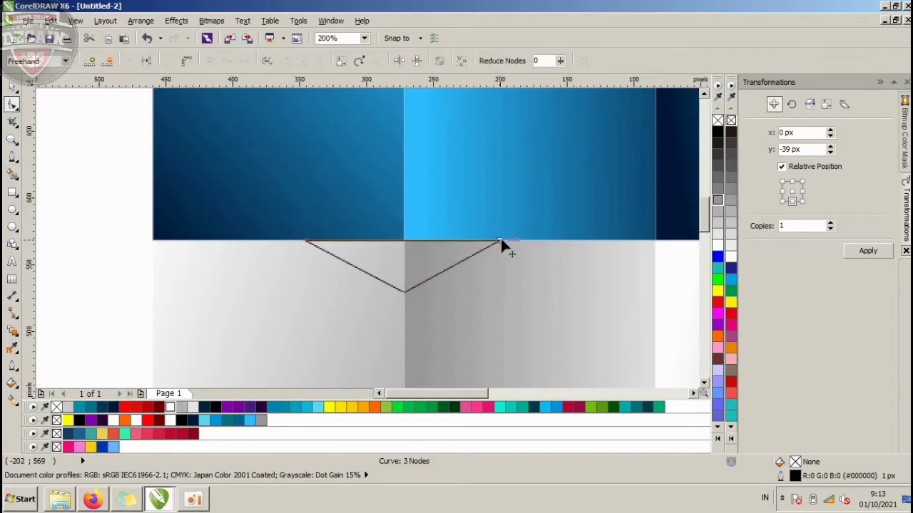
{"action": "left_click_drag", "start_coordinate": [499, 245], "coordinate": [509, 245]}
{"action": "scroll", "coordinate": [363, 243], "scroll_direction": "down", "scroll_amount": 1}
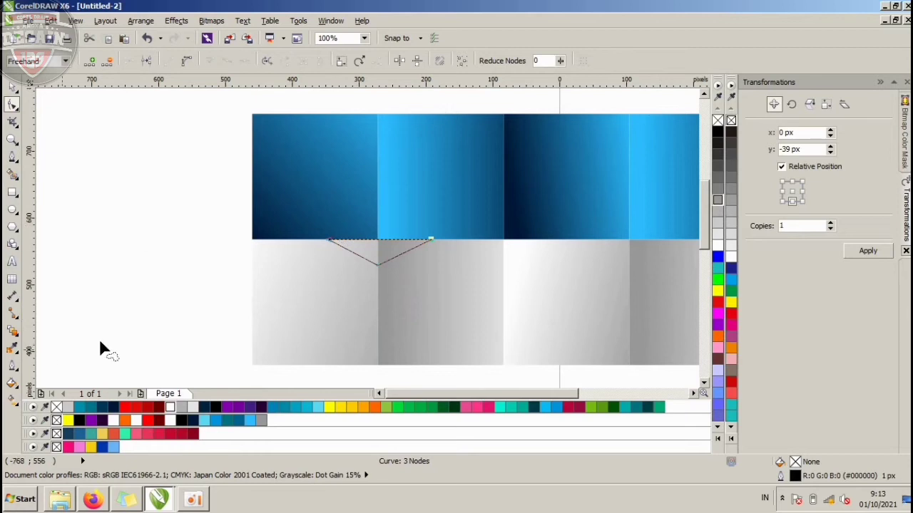
{"action": "left_click", "coordinate": [718, 134]}
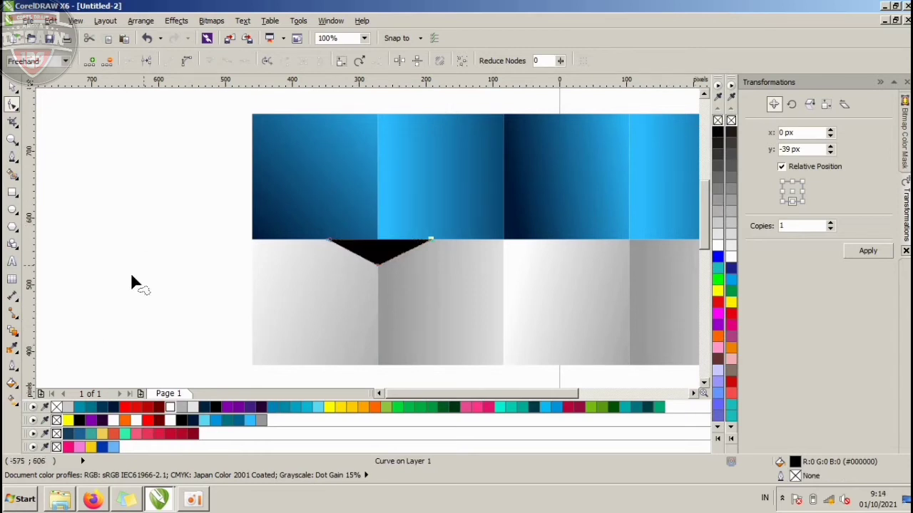
Step: Apply a uniform transparency of 50 to the black triangle
{"action": "left_click", "coordinate": [16, 333]}
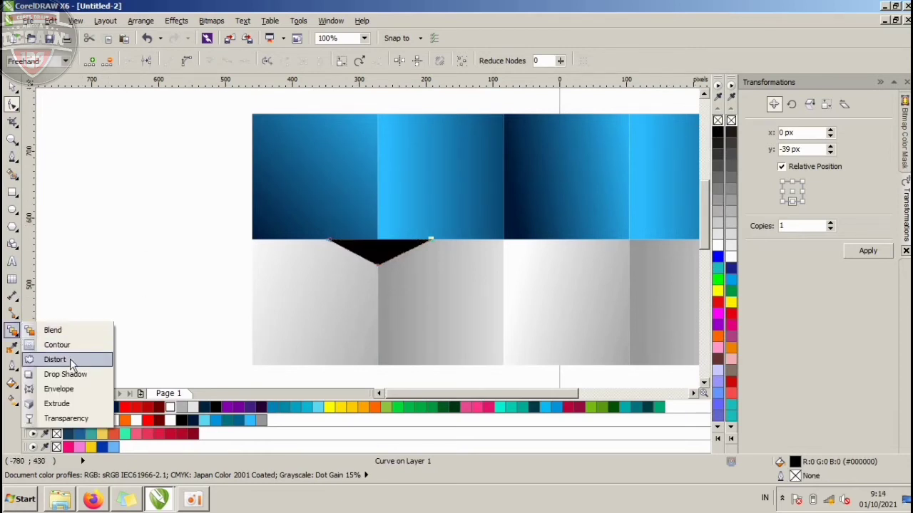
{"action": "left_click", "coordinate": [61, 419]}
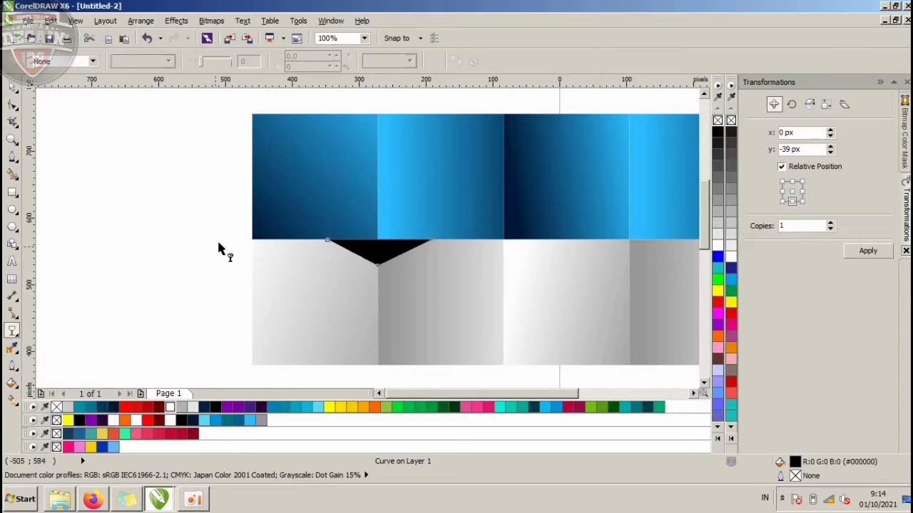
{"action": "left_click", "coordinate": [75, 61]}
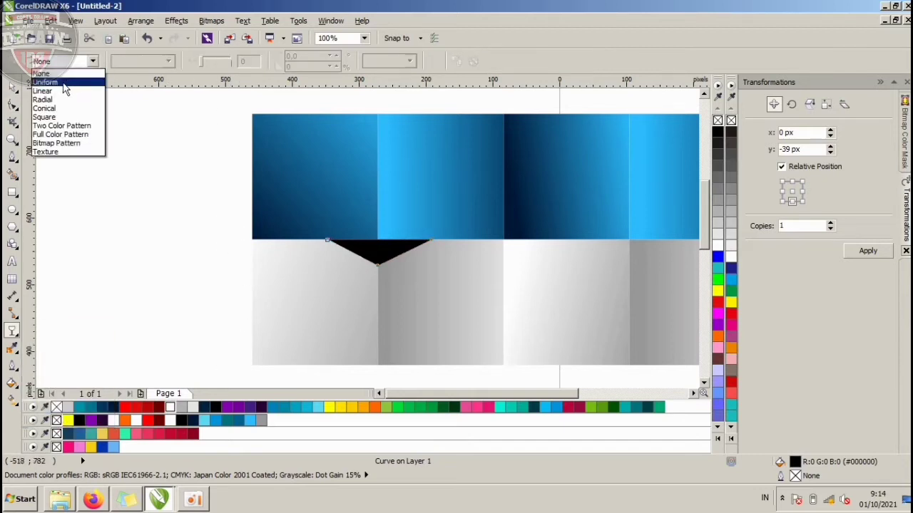
{"action": "left_click", "coordinate": [63, 84]}
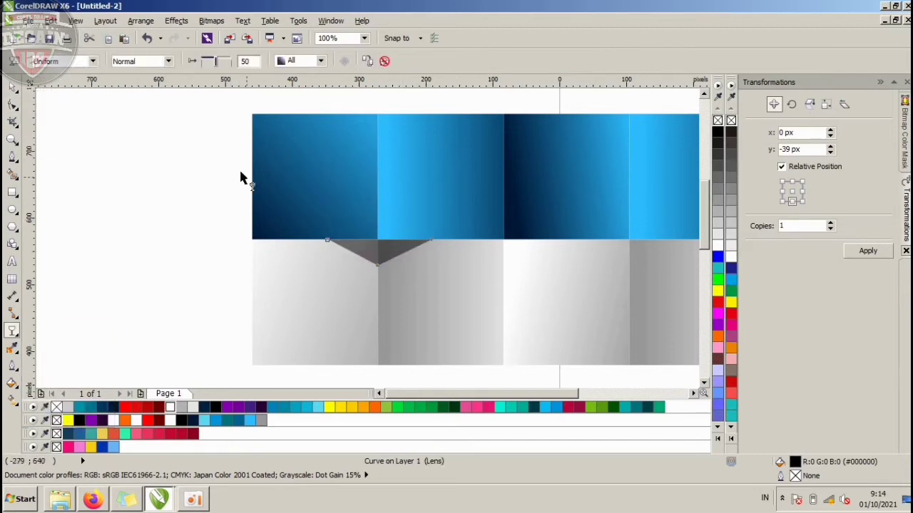
Step: Reduce the triangle's height to about 29 px, keeping its upper edge on the seam between the rows
{"action": "left_click", "coordinate": [12, 85]}
{"action": "scroll", "coordinate": [391, 254], "scroll_direction": "up", "scroll_amount": 2}
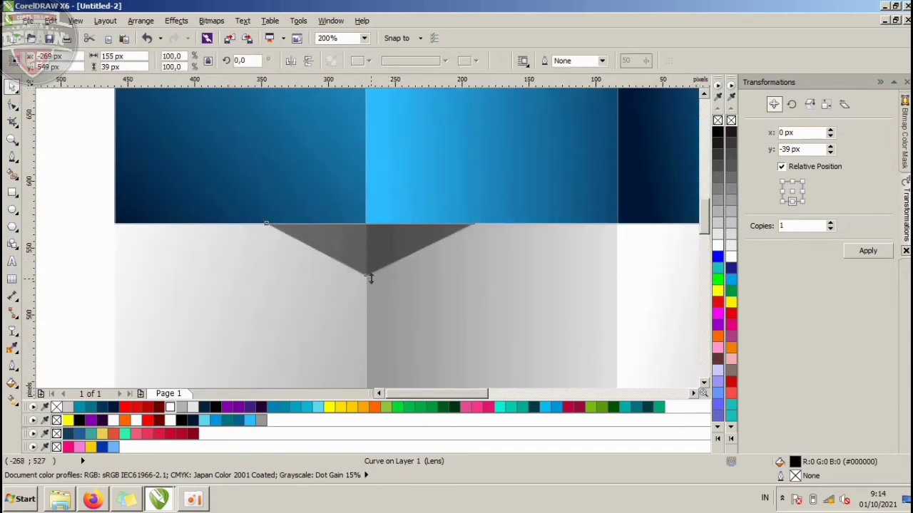
{"action": "left_click_drag", "start_coordinate": [370, 278], "coordinate": [370, 266]}
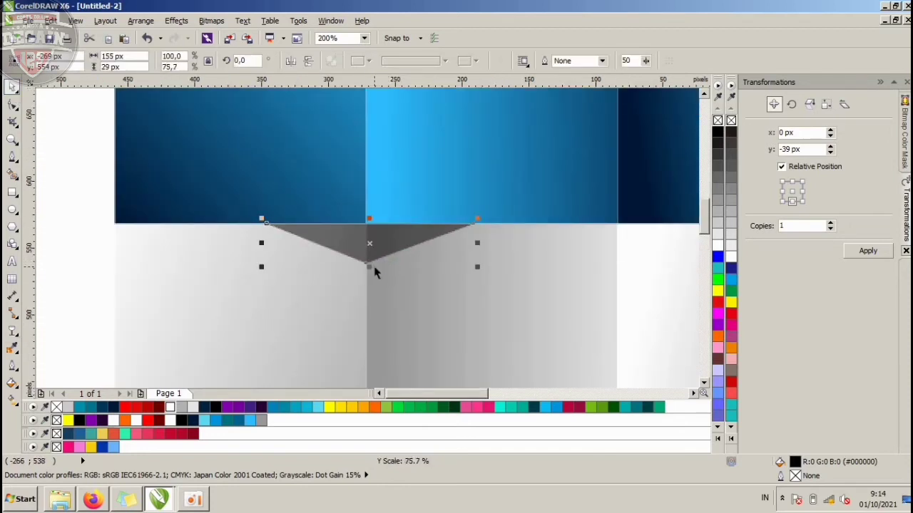
Step: Try a radial transparency on the triangle and reset its transparency to None
{"action": "left_click", "coordinate": [12, 331]}
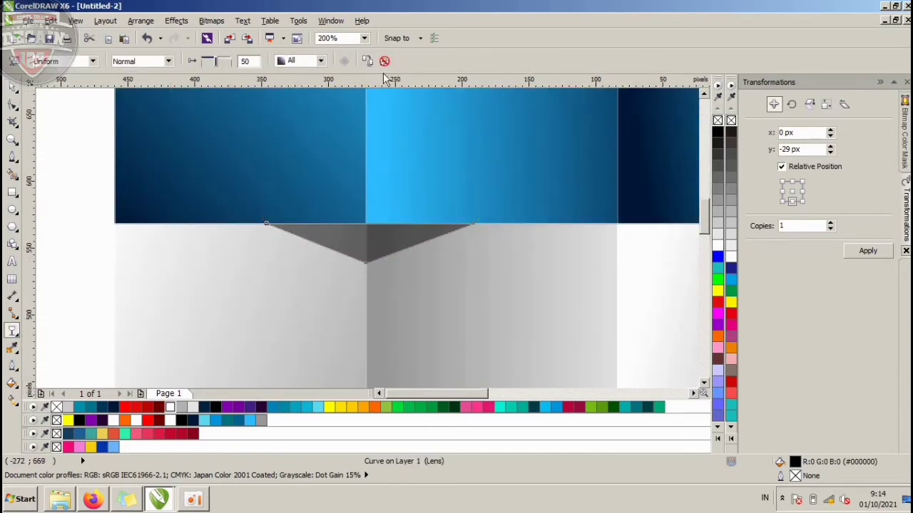
{"action": "left_click", "coordinate": [92, 61]}
{"action": "left_click", "coordinate": [42, 100]}
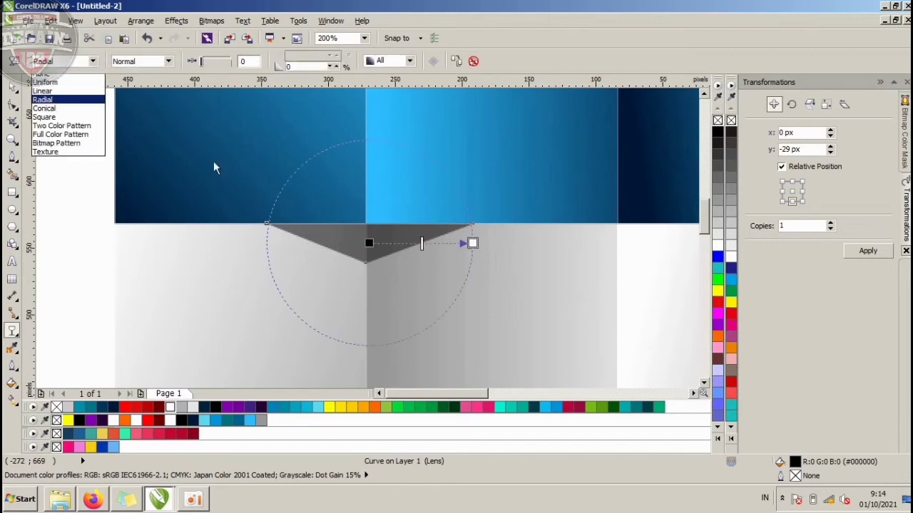
{"action": "left_click", "coordinate": [93, 60]}
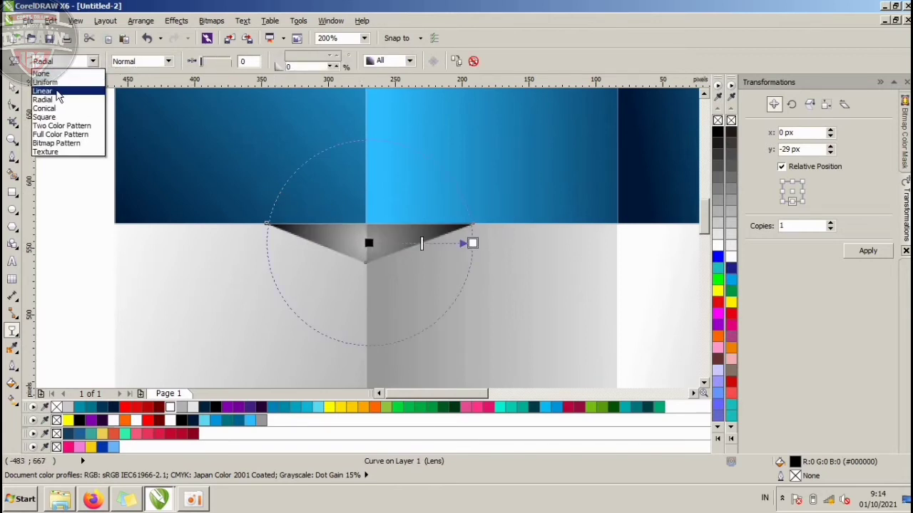
{"action": "left_click", "coordinate": [56, 74]}
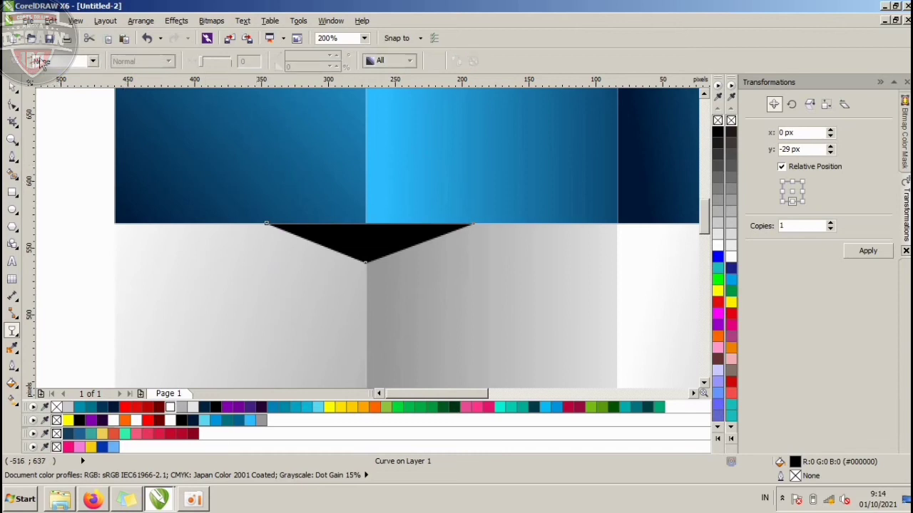
Step: Apply a linear transparency at 270 degrees to the triangle so it fades downward like a shadow, and deselect it
{"action": "left_click", "coordinate": [65, 62]}
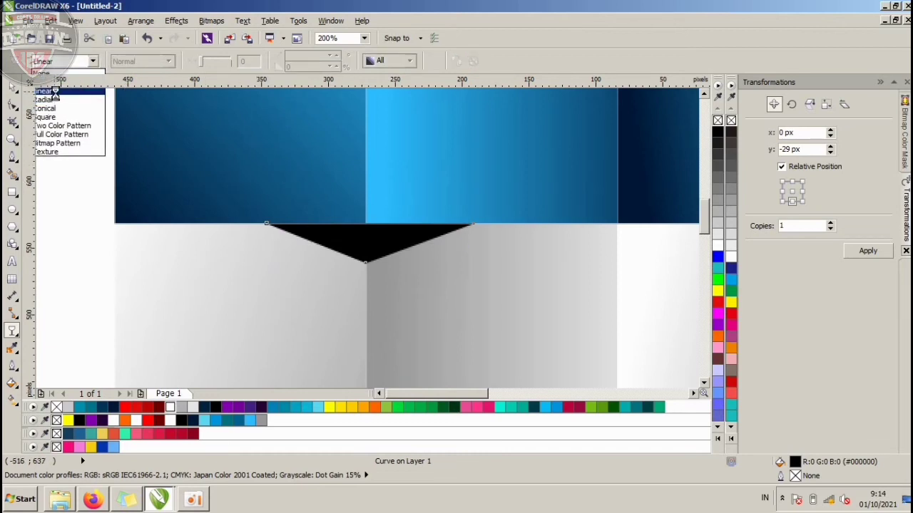
{"action": "left_click", "coordinate": [45, 91]}
{"action": "left_click_drag", "start_coordinate": [266, 243], "coordinate": [352, 131]}
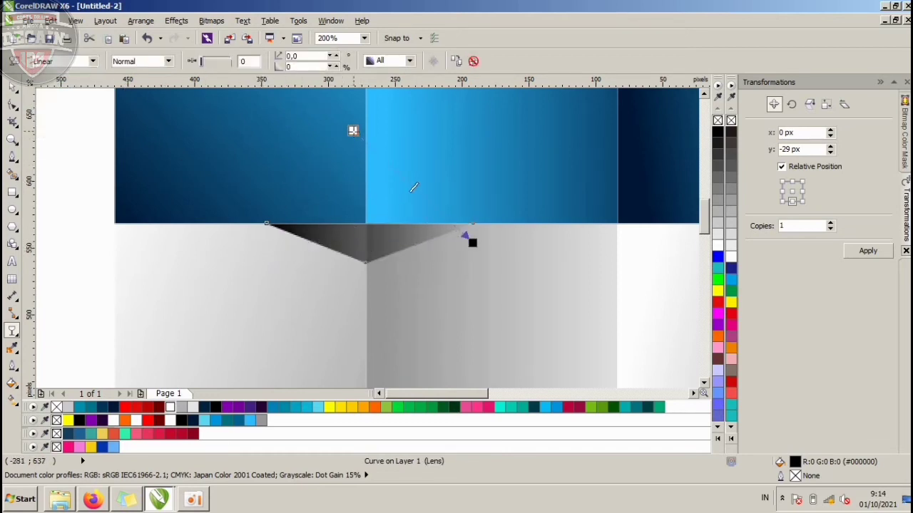
{"action": "left_click_drag", "start_coordinate": [472, 243], "coordinate": [368, 252]}
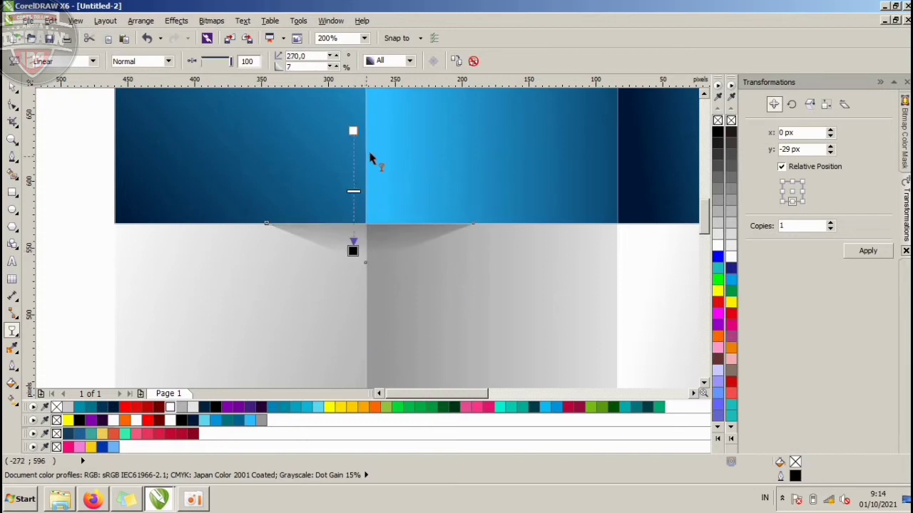
{"action": "left_click", "coordinate": [13, 91]}
Step: Duplicate the shadow triangle horizontally along the seam to the boundary between the third and fourth squares, centred at about x 107 px
{"action": "scroll", "coordinate": [359, 224], "scroll_direction": "down", "scroll_amount": 3}
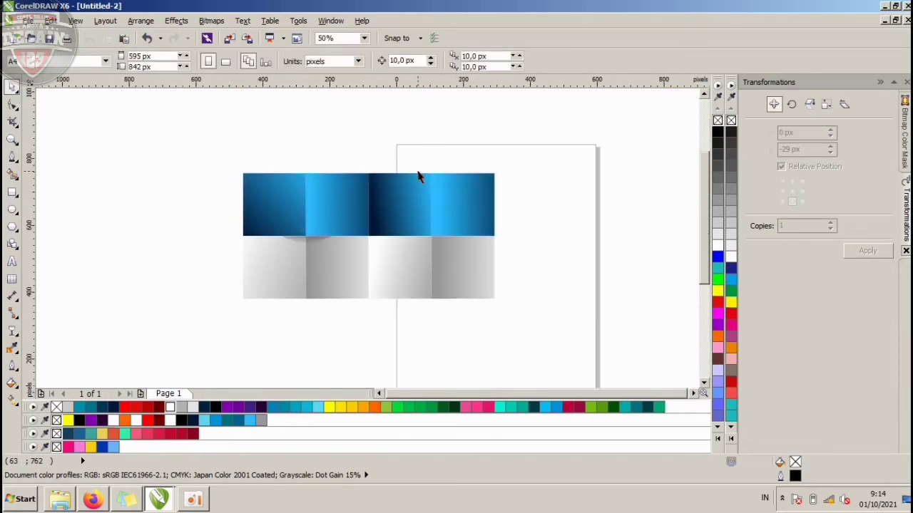
{"action": "scroll", "coordinate": [412, 200], "scroll_direction": "up", "scroll_amount": 1}
{"action": "left_click", "coordinate": [222, 268]}
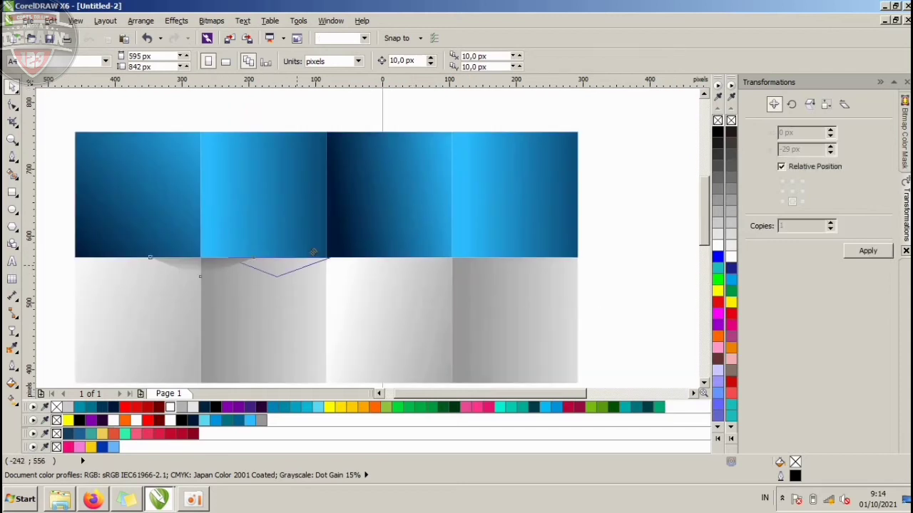
{"action": "left_click_drag", "start_coordinate": [347, 251], "coordinate": [473, 252]}
{"action": "scroll", "coordinate": [468, 236], "scroll_direction": "down", "scroll_amount": 2}
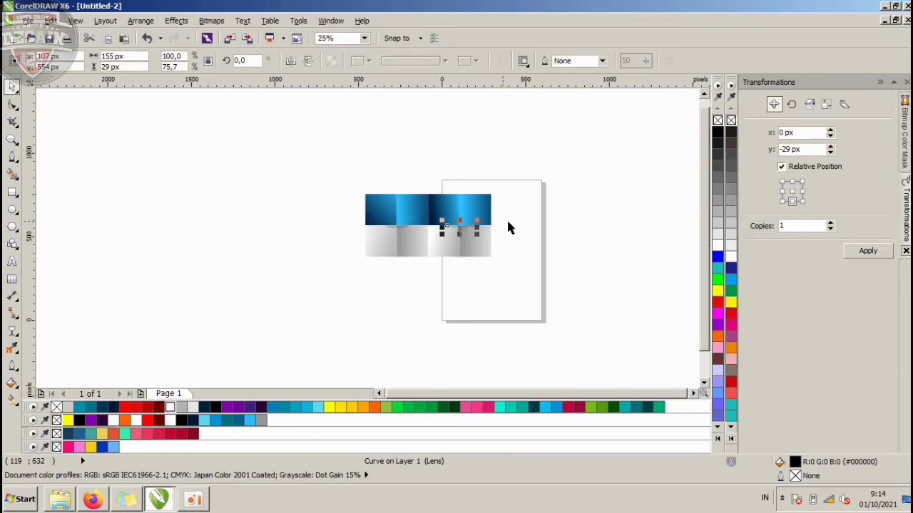
Step: Widen the duplicated shadow triangle symmetrically about the boundary between the third and fourth squares
{"action": "left_click", "coordinate": [507, 226]}
{"action": "scroll", "coordinate": [456, 229], "scroll_direction": "up", "scroll_amount": 1}
{"action": "left_click", "coordinate": [472, 228]}
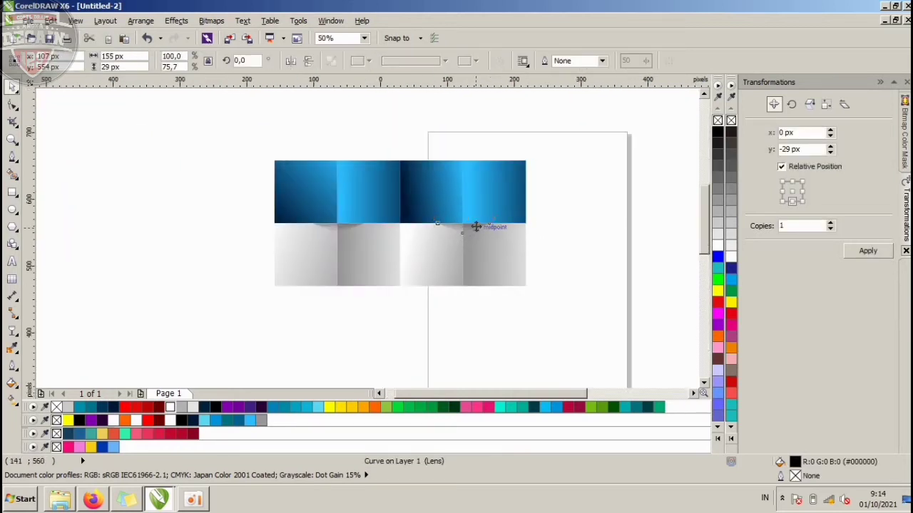
{"action": "scroll", "coordinate": [476, 226], "scroll_direction": "up", "scroll_amount": 1}
{"action": "left_click_drag", "start_coordinate": [508, 231], "coordinate": [540, 237]}
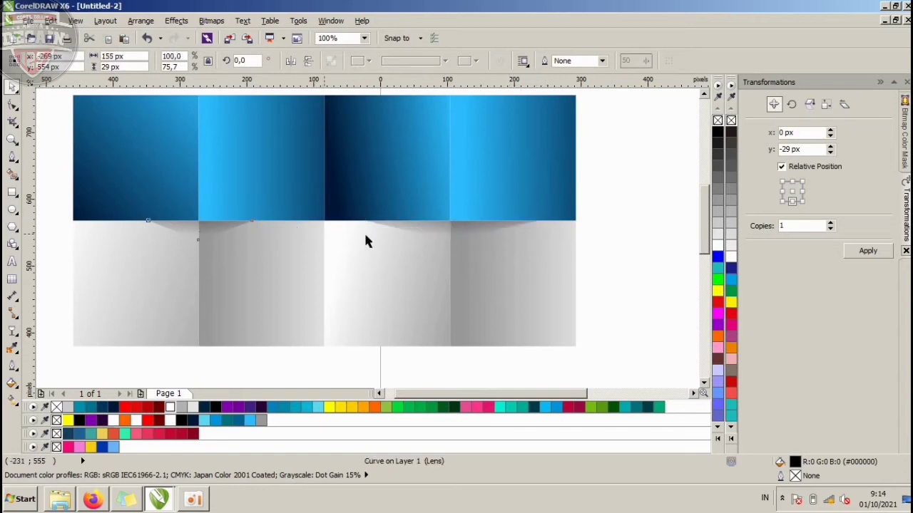
Step: Widen the original shadow triangle symmetrically about its centre to about 256 px and deselect it
{"action": "key", "text": "Escape"}
{"action": "left_click_drag", "start_coordinate": [260, 225], "coordinate": [241, 227]}
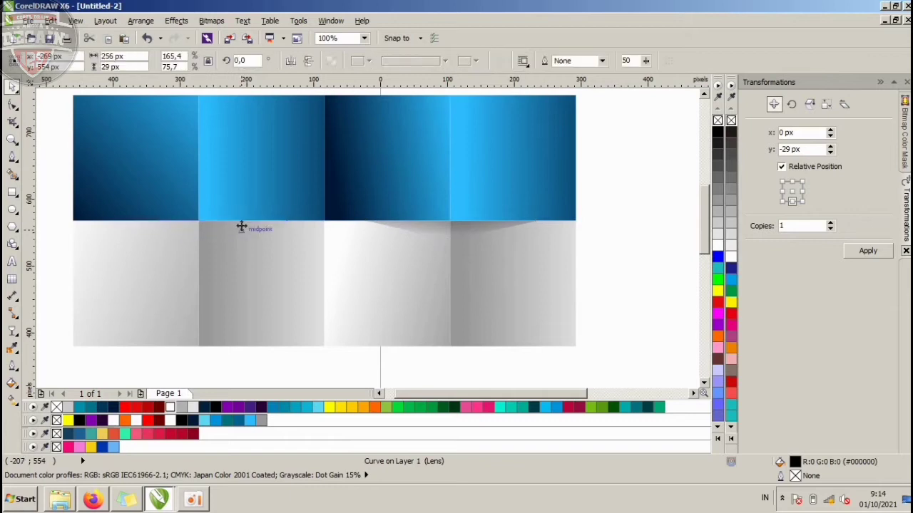
{"action": "scroll", "coordinate": [283, 211], "scroll_direction": "down", "scroll_amount": 2}
{"action": "key", "text": "Escape"}
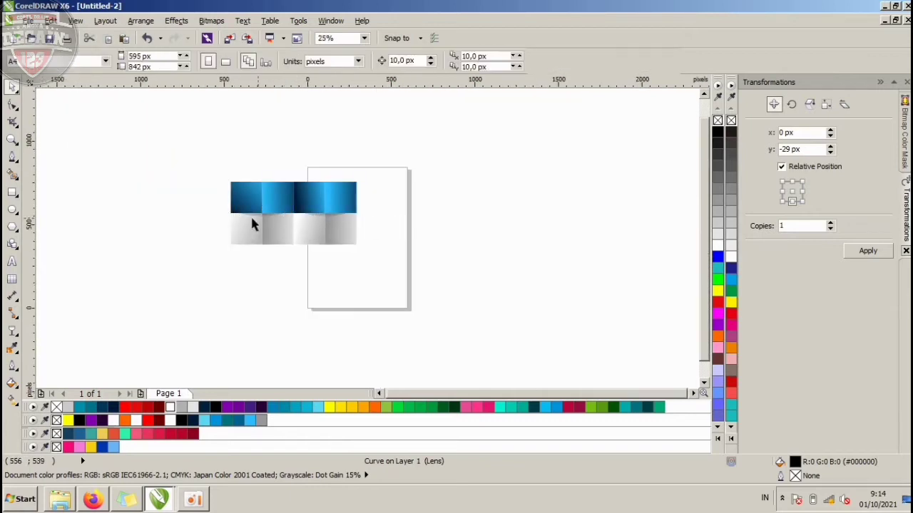
Step: Stretch both seam shadow triangles downward to a height of about 55 px and deselect them
{"action": "scroll", "coordinate": [211, 224], "scroll_direction": "up", "scroll_amount": 1}
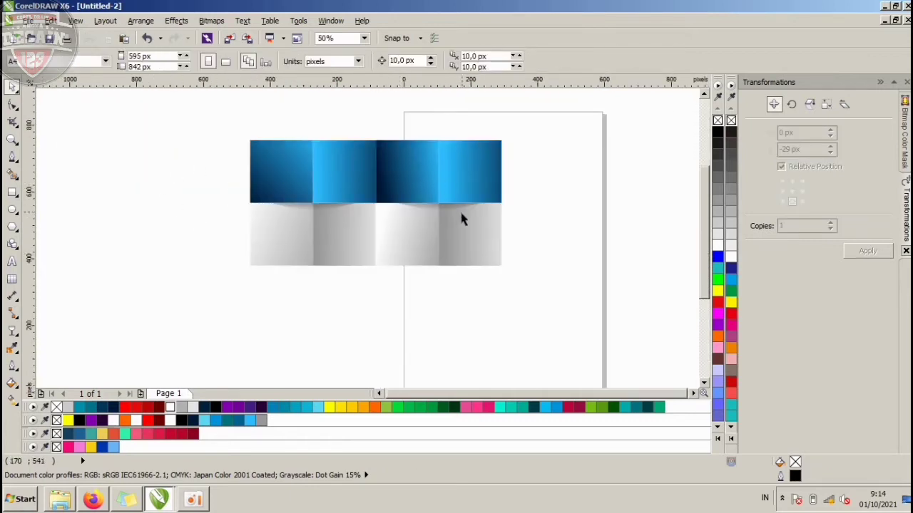
{"action": "left_click", "coordinate": [436, 210]}
{"action": "left_click", "coordinate": [310, 207], "text": "shift"}
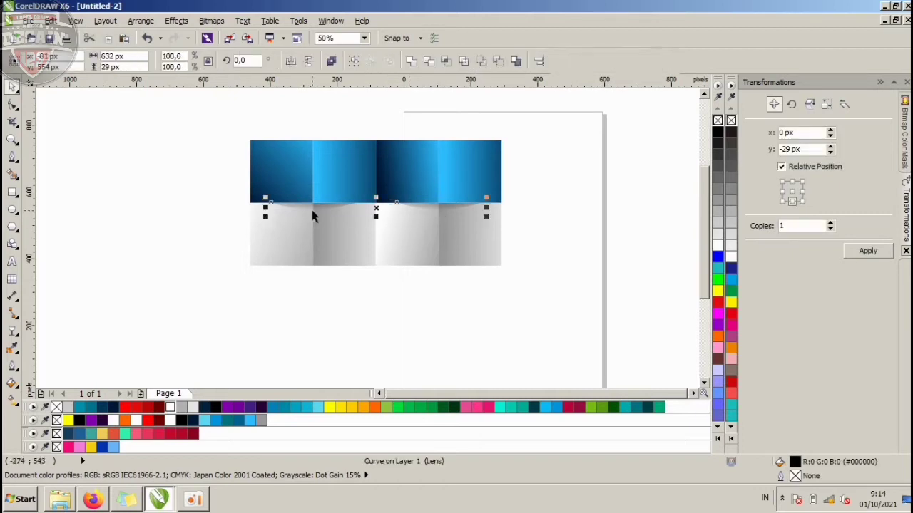
{"action": "left_click_drag", "start_coordinate": [375, 218], "coordinate": [376, 226]}
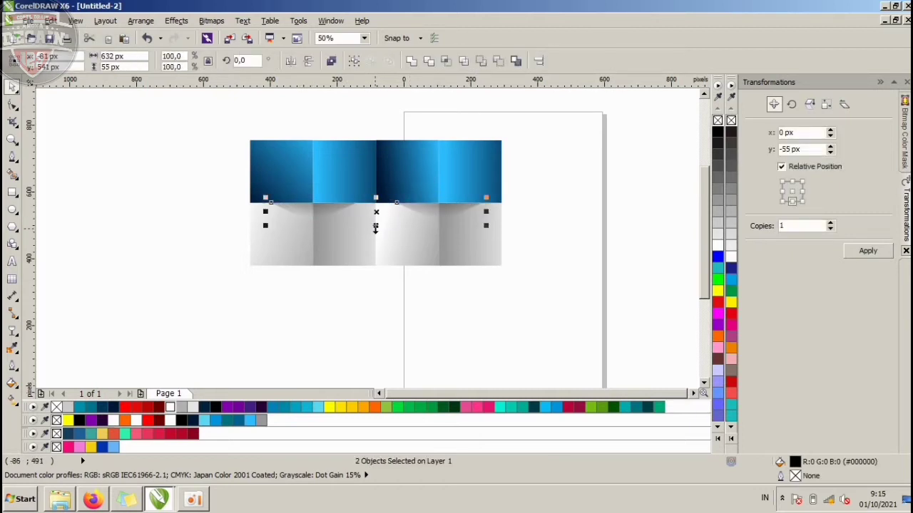
{"action": "left_click", "coordinate": [472, 298]}
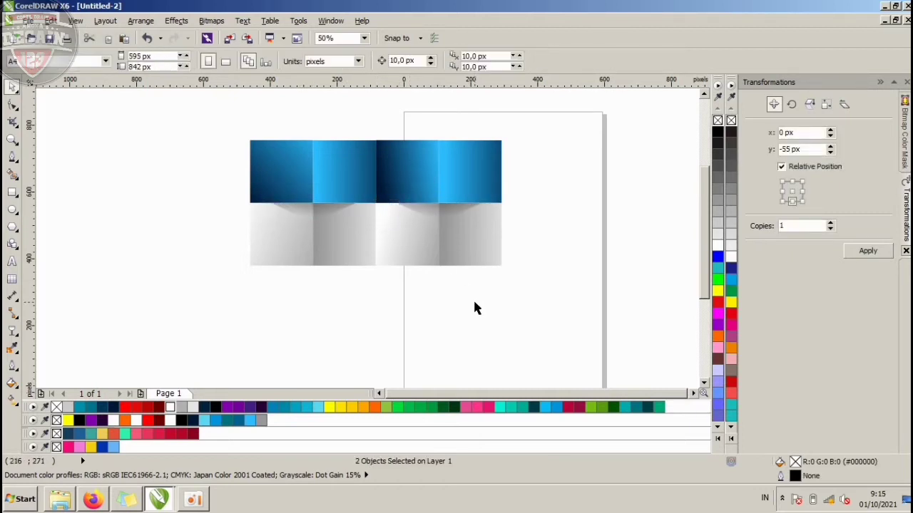
Step: Widen the shadow triangle under the first two blue squares symmetrically about its centre to about 344 px
{"action": "left_click", "coordinate": [342, 214]}
{"action": "scroll", "coordinate": [368, 212], "scroll_direction": "up", "scroll_amount": 1}
{"action": "left_click_drag", "start_coordinate": [350, 210], "coordinate": [379, 211]}
Step: Widen the shadow triangle under the third and fourth blue squares symmetrically until it nearly spans both squares, and deselect it
{"action": "left_click", "coordinate": [486, 209]}
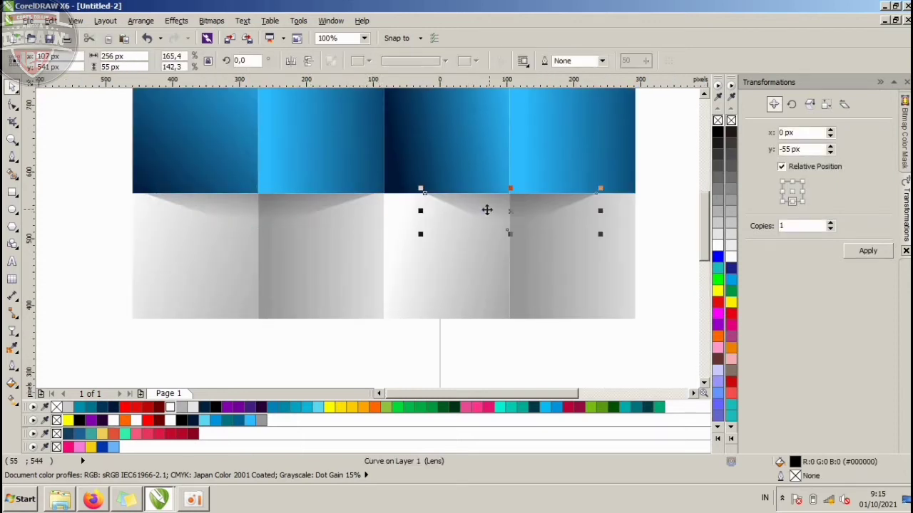
{"action": "left_click_drag", "start_coordinate": [600, 211], "coordinate": [626, 210]}
{"action": "left_click", "coordinate": [647, 214]}
{"action": "scroll", "coordinate": [397, 200], "scroll_direction": "down", "scroll_amount": 2}
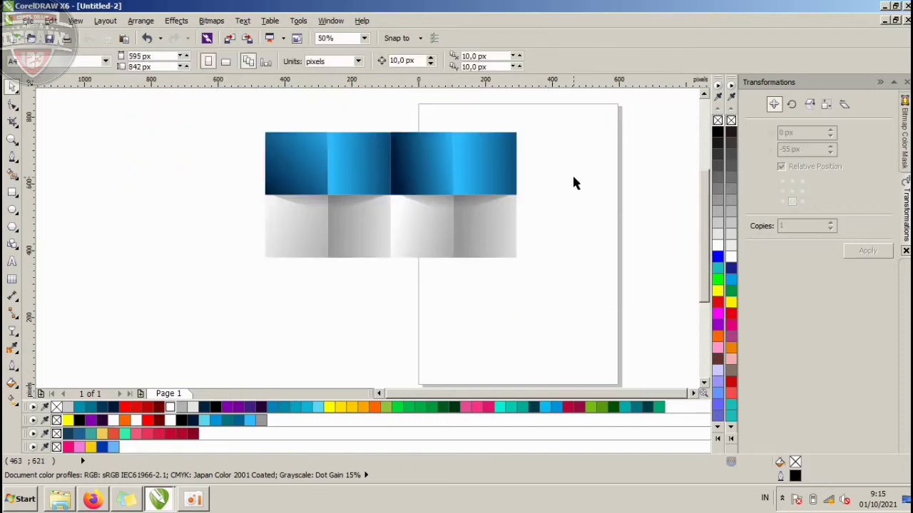
{"action": "scroll", "coordinate": [441, 184], "scroll_direction": "down", "scroll_amount": 2}
{"action": "scroll", "coordinate": [448, 183], "scroll_direction": "up", "scroll_amount": 2}
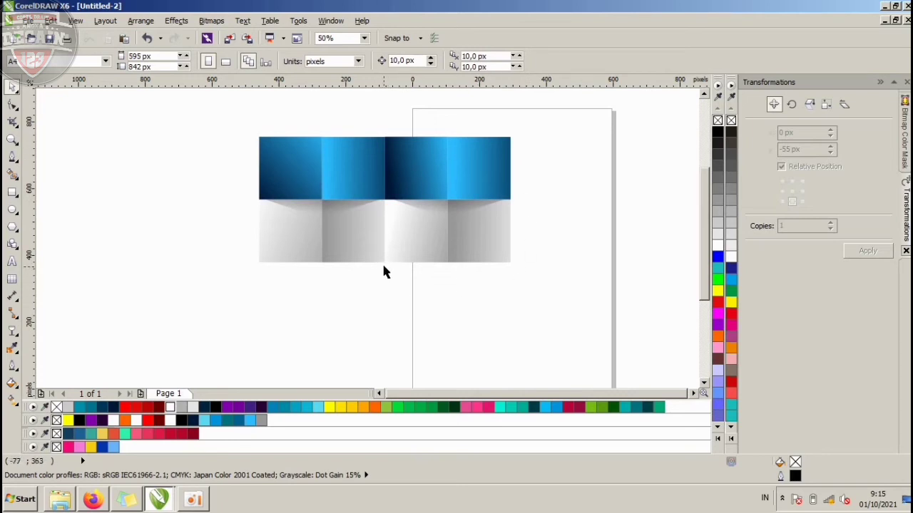
{"action": "left_click", "coordinate": [285, 238]}
{"action": "left_click", "coordinate": [463, 244], "text": "shift"}
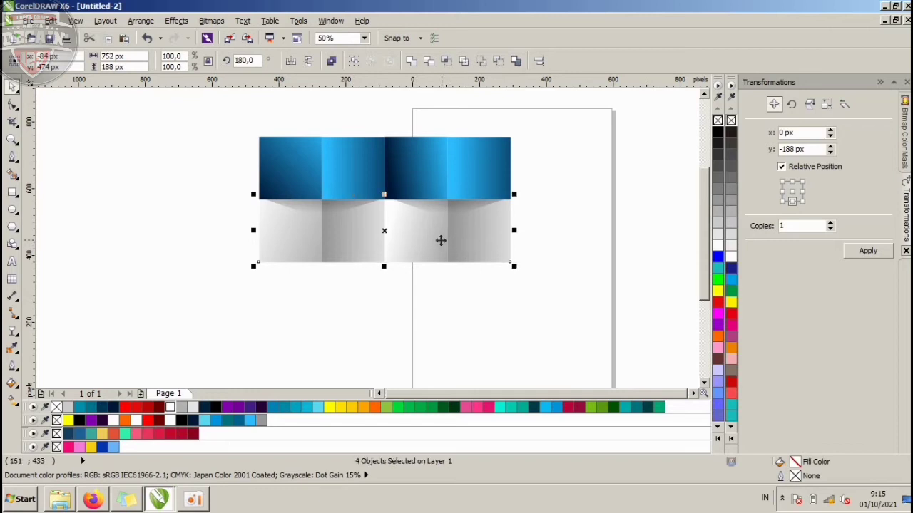
{"action": "left_click_drag", "start_coordinate": [385, 197], "coordinate": [395, 280]}
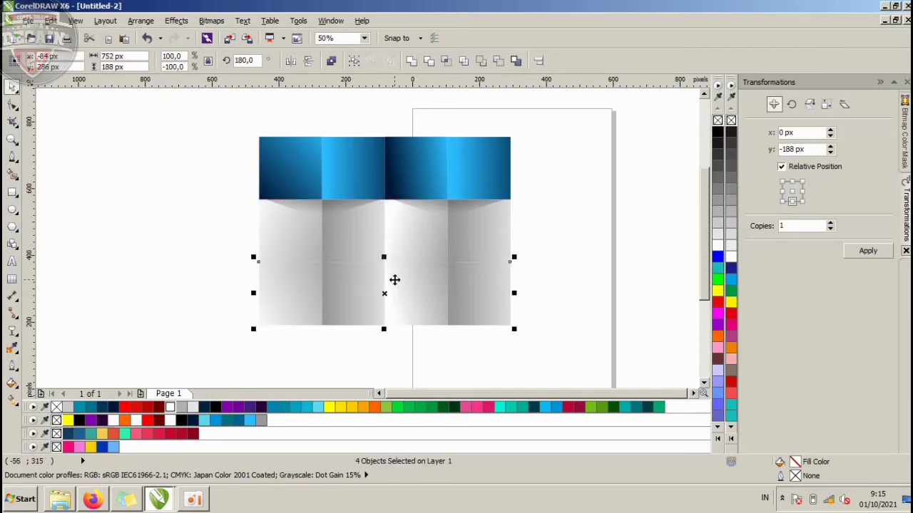
{"action": "key", "text": "Escape"}
{"action": "left_click", "coordinate": [288, 283]}
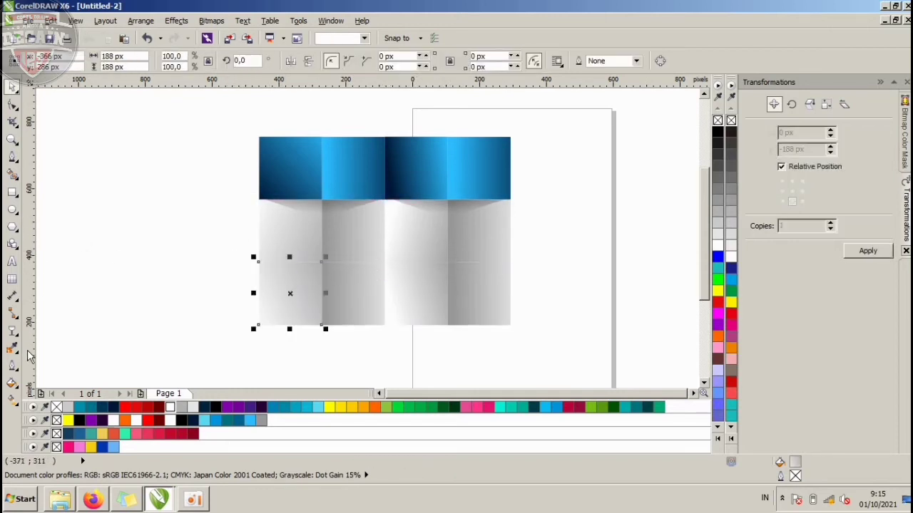
{"action": "left_click", "coordinate": [13, 401]}
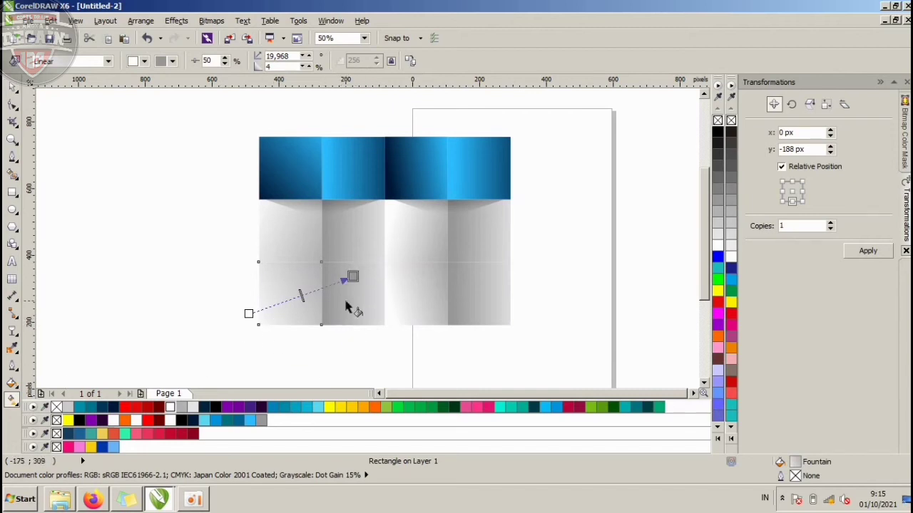
{"action": "left_click", "coordinate": [12, 86]}
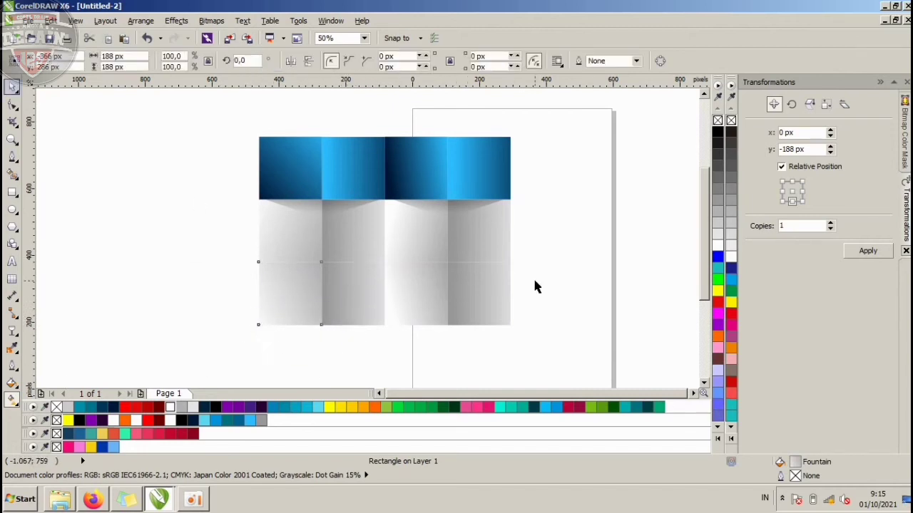
{"action": "left_click_drag", "start_coordinate": [539, 347], "coordinate": [214, 256]}
{"action": "key", "text": "Delete"}
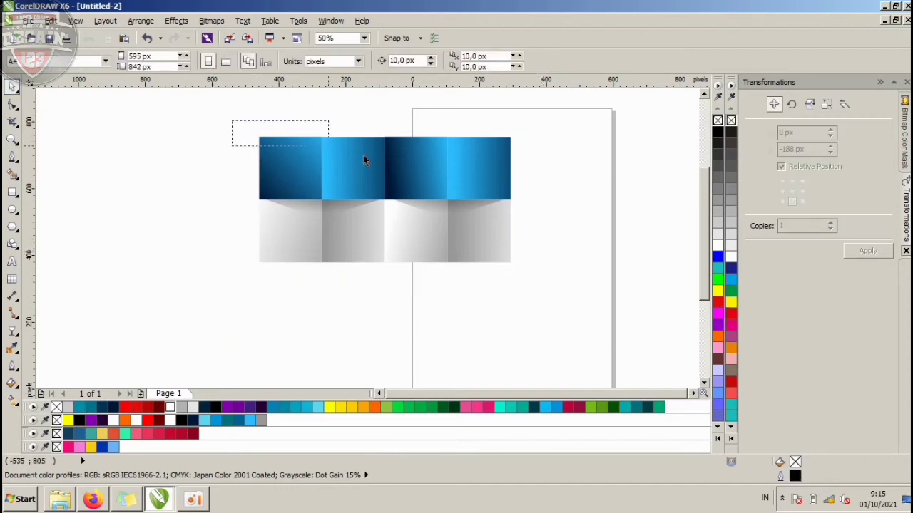
Step: Duplicate the row of four blue gradient squares directly beneath the grey row and deselect the copy
{"action": "left_click_drag", "start_coordinate": [556, 211], "coordinate": [556, 209]}
{"action": "left_click_drag", "start_coordinate": [452, 171], "coordinate": [470, 287]}
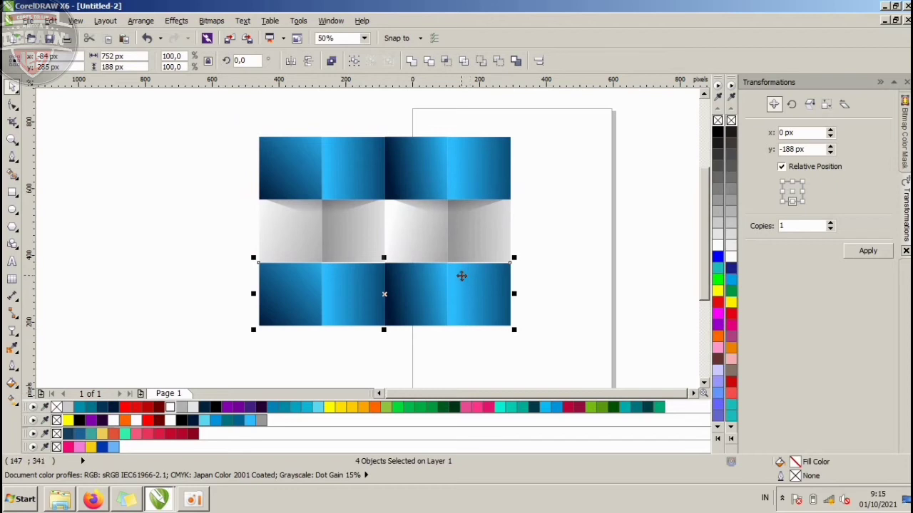
{"action": "scroll", "coordinate": [471, 270], "scroll_direction": "up", "scroll_amount": 3}
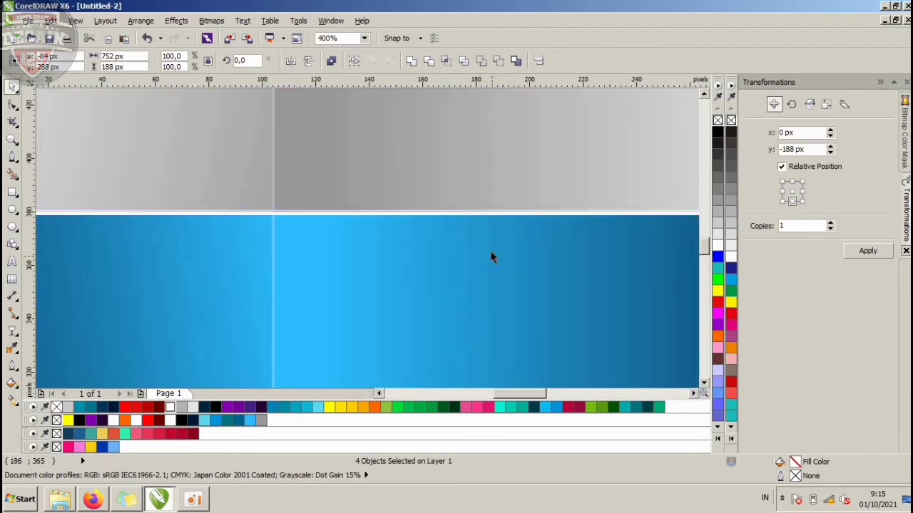
{"action": "scroll", "coordinate": [487, 249], "scroll_direction": "down", "scroll_amount": 3}
{"action": "left_click", "coordinate": [543, 242]}
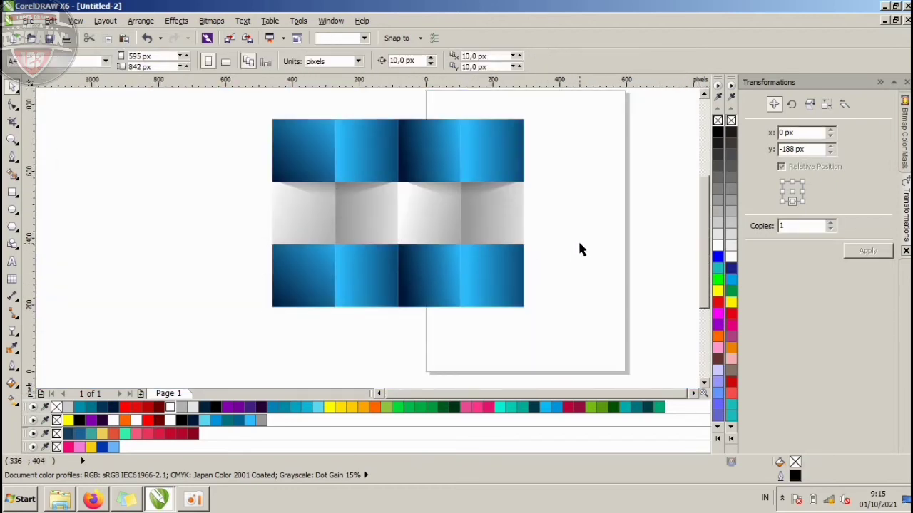
Step: Create a vertically mirrored copy of the first shadow triangle with its base on the seam between the grey and lower blue rows
{"action": "left_click", "coordinate": [354, 199]}
{"action": "mouse_move", "coordinate": [336, 182]}
{"action": "left_mouse_down"}
{"action": "mouse_move", "coordinate": [343, 223]}
{"action": "mouse_move", "coordinate": [332, 261]}
{"action": "mouse_move", "coordinate": [372, 257]}
{"action": "left_mouse_up"}
{"action": "scroll", "coordinate": [342, 217], "scroll_direction": "up", "scroll_amount": 1}
{"action": "scroll", "coordinate": [345, 241], "scroll_direction": "down", "scroll_amount": 1}
{"action": "scroll", "coordinate": [349, 243], "scroll_direction": "up", "scroll_amount": 2}
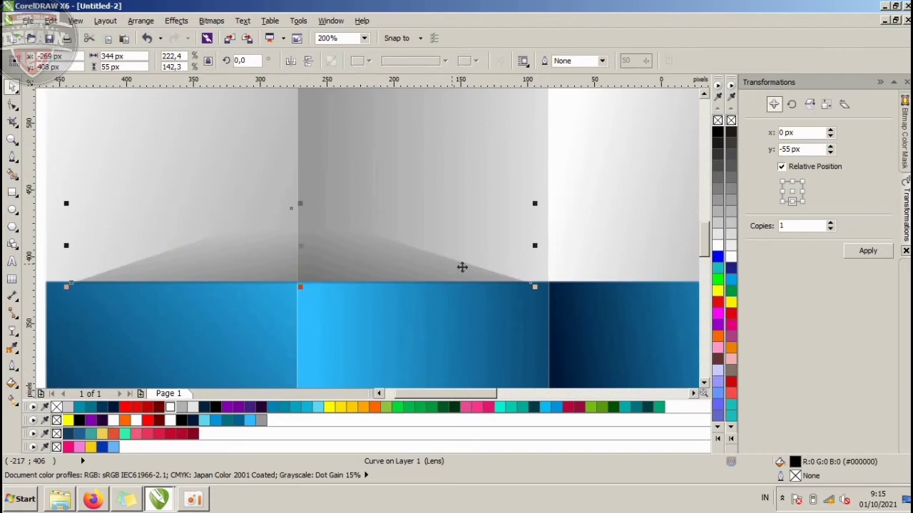
{"action": "scroll", "coordinate": [462, 268], "scroll_direction": "up", "scroll_amount": 2}
{"action": "left_click_drag", "start_coordinate": [463, 267], "coordinate": [460, 262]}
{"action": "scroll", "coordinate": [440, 237], "scroll_direction": "down", "scroll_amount": 3}
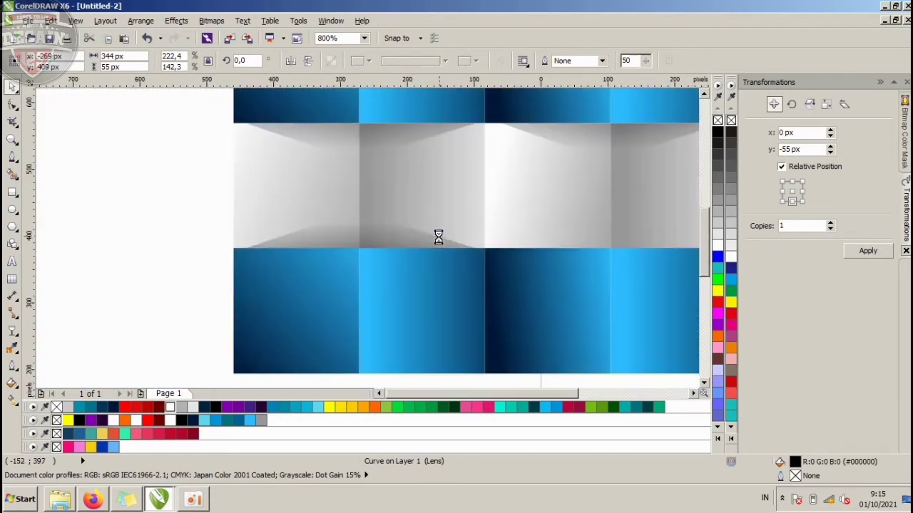
Step: Soften the mirrored shadow triangle by lengthening its 90-degree linear transparency and setting the edge pad to about 7%
{"action": "left_click", "coordinate": [13, 330]}
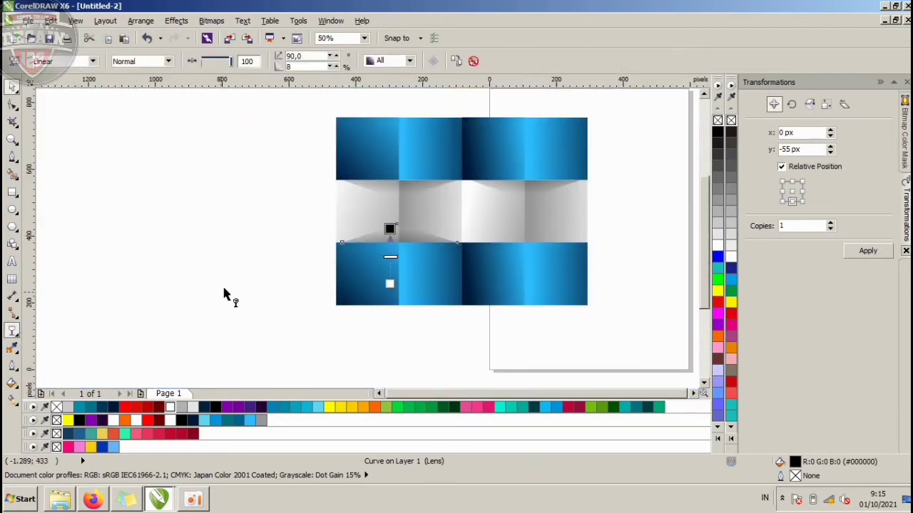
{"action": "left_click_drag", "start_coordinate": [390, 284], "coordinate": [390, 308]}
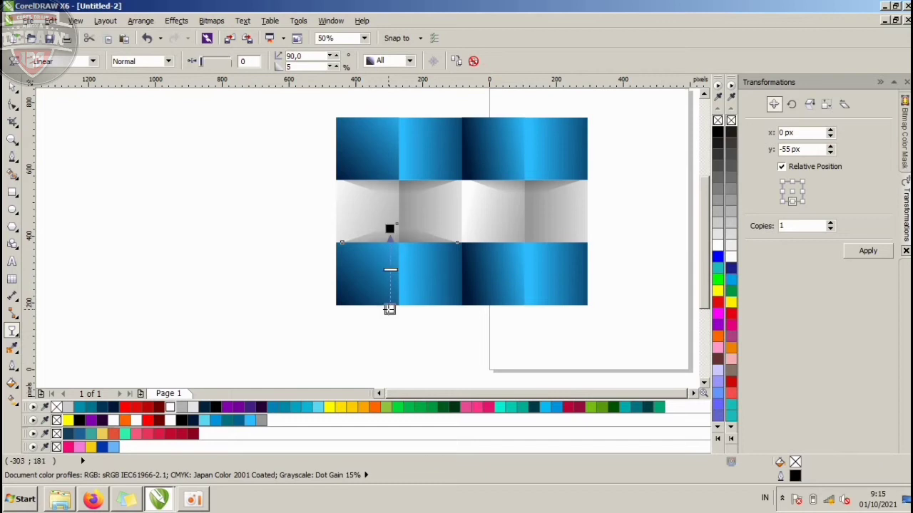
{"action": "left_click_drag", "start_coordinate": [389, 229], "coordinate": [390, 233]}
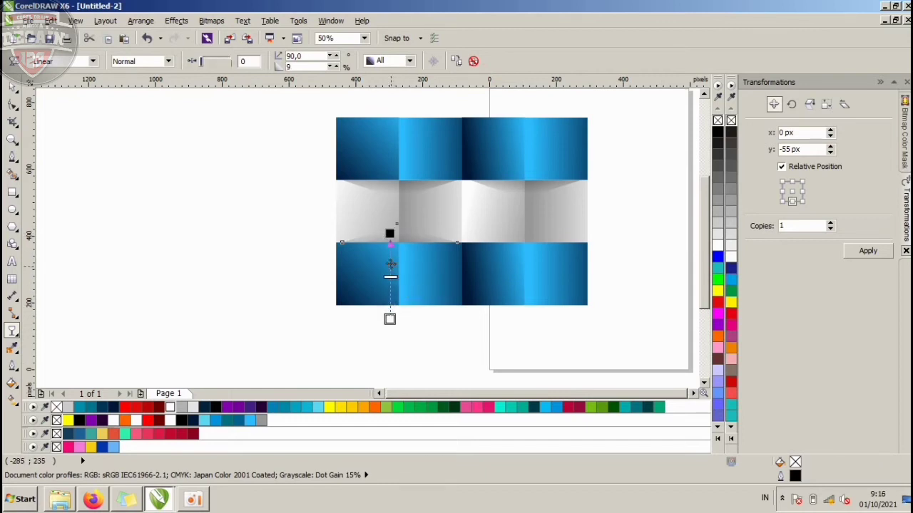
{"action": "scroll", "coordinate": [388, 235], "scroll_direction": "up", "scroll_amount": 1}
{"action": "left_click_drag", "start_coordinate": [395, 229], "coordinate": [394, 222]}
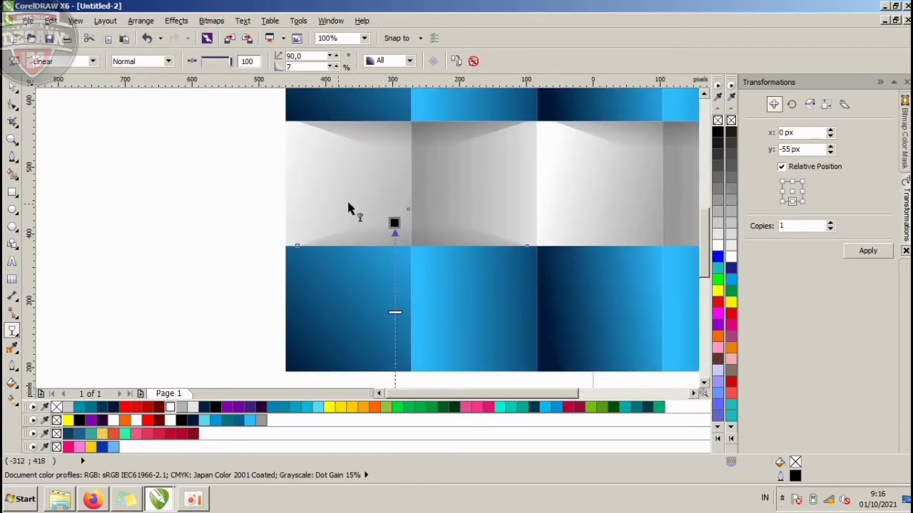
Step: Narrow the lower shadow triangle to about 312 px and duplicate it to the boundary between the third and fourth squares, at about x 111 px
{"action": "left_click", "coordinate": [12, 87]}
{"action": "left_click_drag", "start_coordinate": [534, 226], "coordinate": [524, 223]}
{"action": "scroll", "coordinate": [370, 215], "scroll_direction": "down", "scroll_amount": 1}
{"action": "left_click_drag", "start_coordinate": [387, 220], "coordinate": [506, 212]}
{"action": "scroll", "coordinate": [508, 212], "scroll_direction": "up", "scroll_amount": 3}
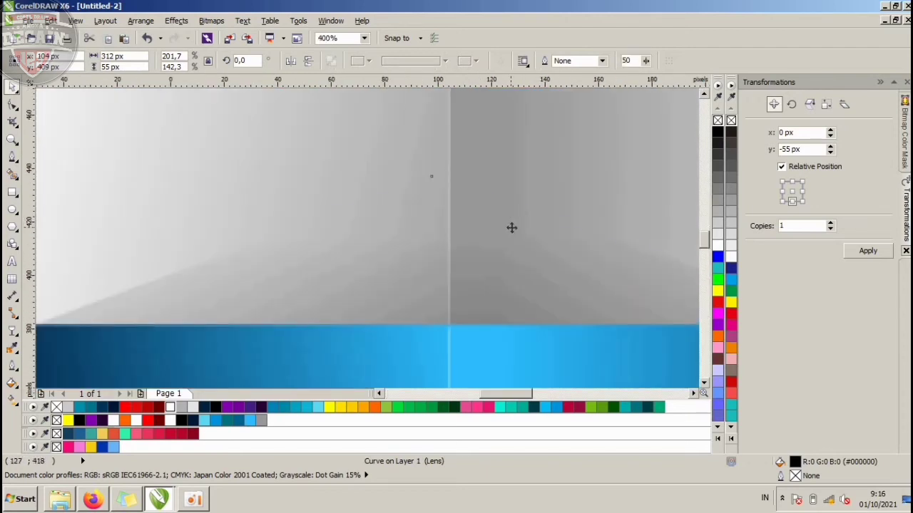
{"action": "scroll", "coordinate": [521, 218], "scroll_direction": "down", "scroll_amount": 4}
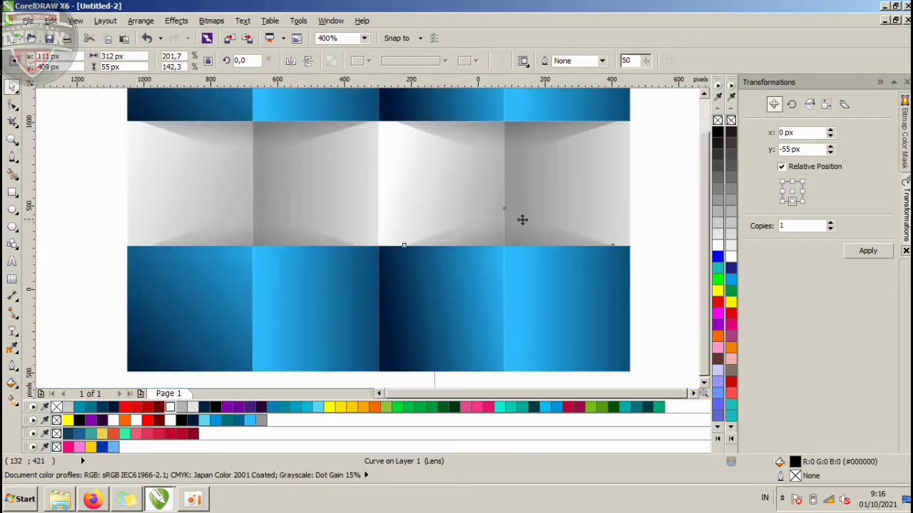
{"action": "left_click", "coordinate": [567, 192]}
{"action": "scroll", "coordinate": [568, 190], "scroll_direction": "up", "scroll_amount": 1}
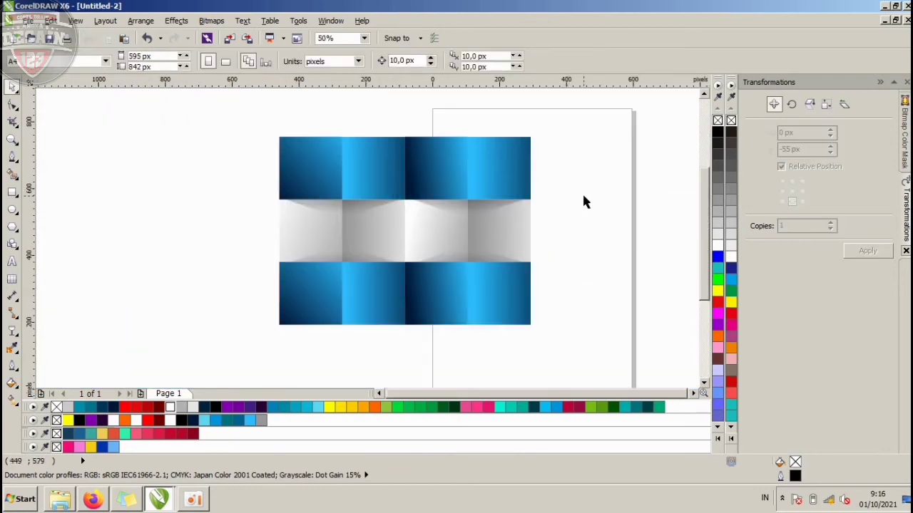
Step: Add the artistic text "01" in the empty area beside the grey row and enlarge it to about 110.85 pt
{"action": "left_click", "coordinate": [12, 139]}
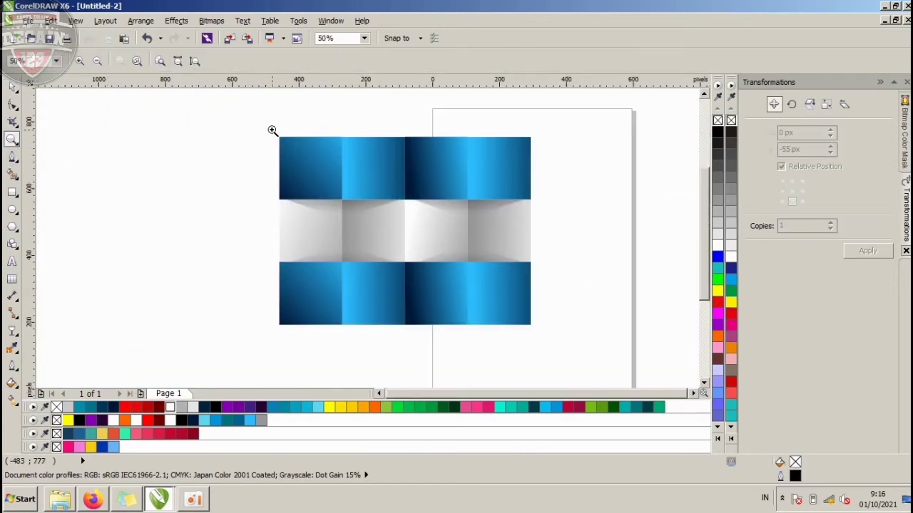
{"action": "left_click_drag", "start_coordinate": [273, 130], "coordinate": [539, 334]}
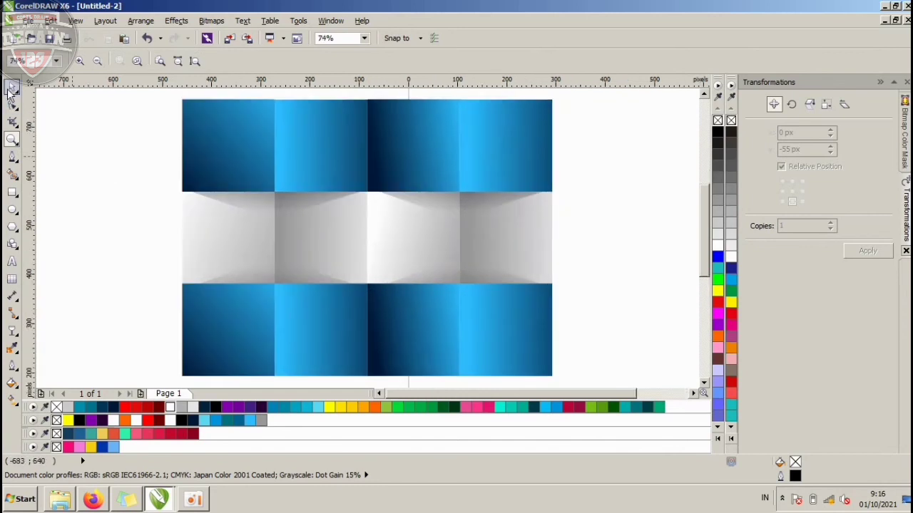
{"action": "left_click", "coordinate": [10, 88]}
{"action": "left_click", "coordinate": [12, 262]}
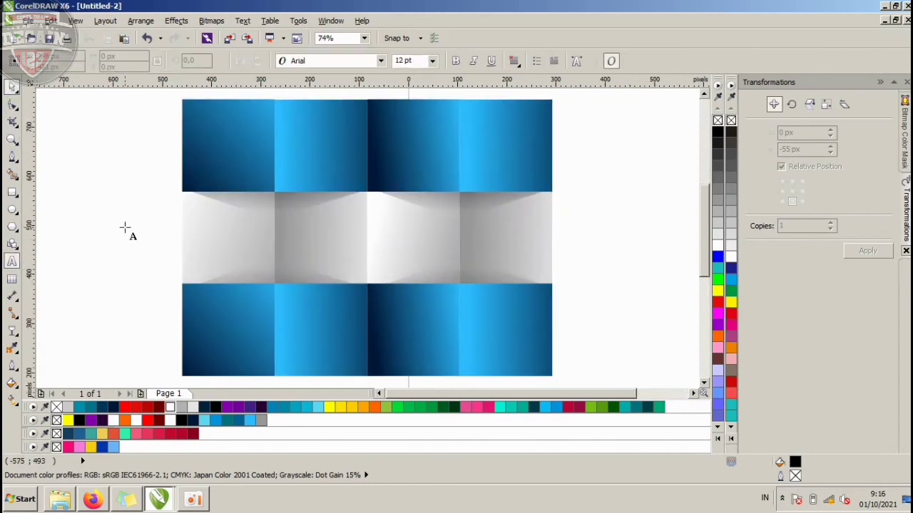
{"action": "left_click", "coordinate": [125, 227]}
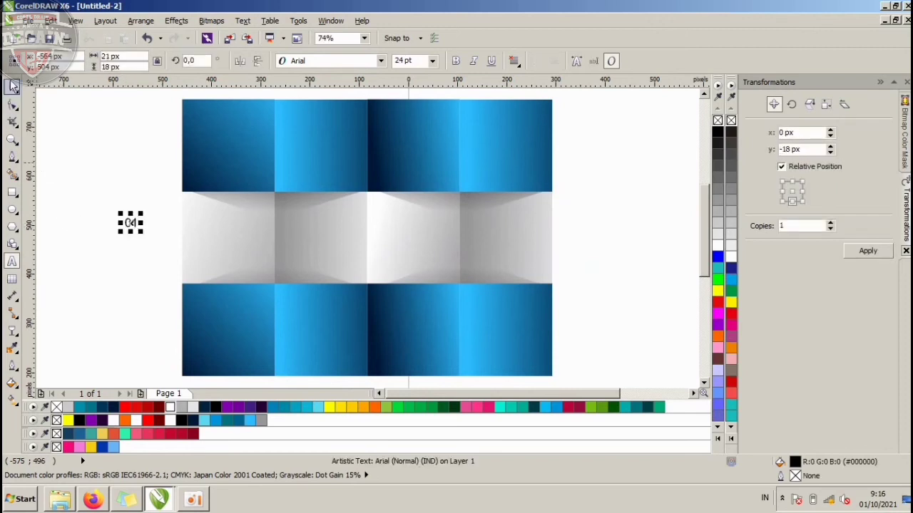
{"action": "left_click", "coordinate": [12, 87]}
{"action": "left_click_drag", "start_coordinate": [144, 214], "coordinate": [160, 198]}
Step: Change the font of the "01" text to Gotham and deselect it
{"action": "left_click", "coordinate": [134, 222]}
{"action": "left_click", "coordinate": [331, 60]}
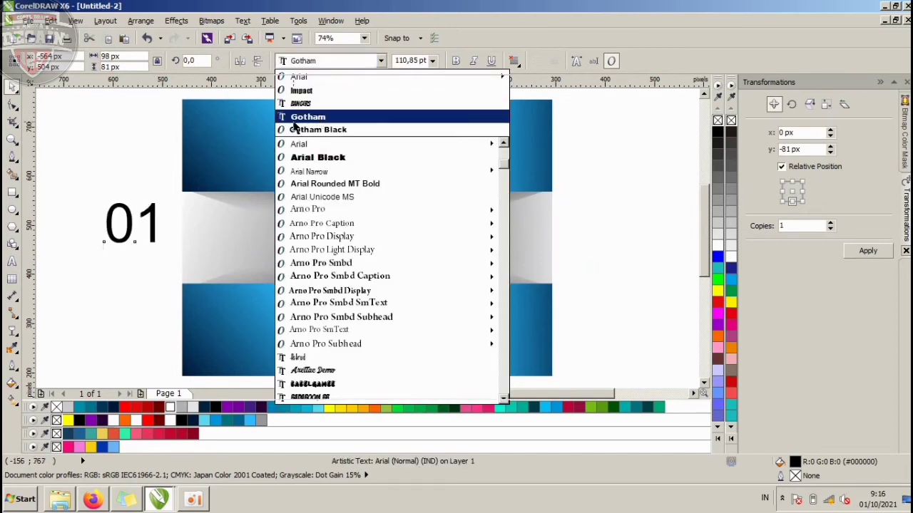
{"action": "left_click", "coordinate": [321, 117]}
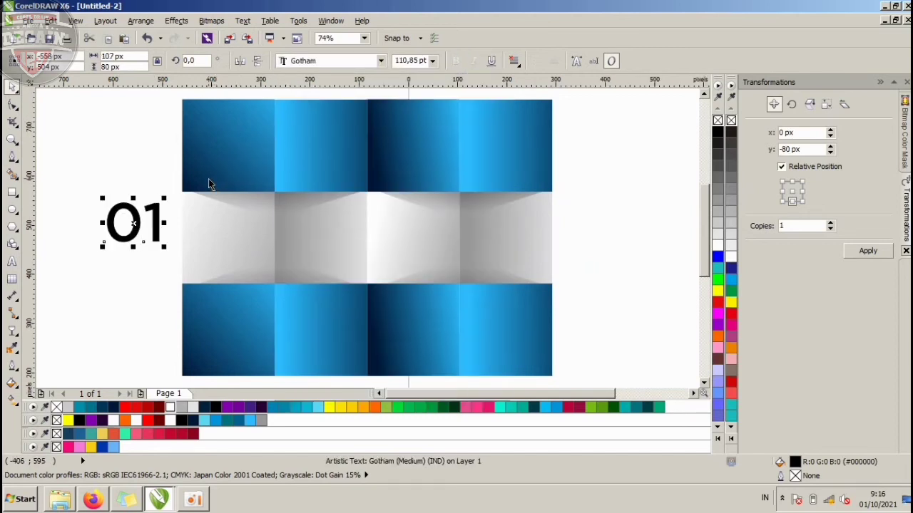
{"action": "left_click", "coordinate": [147, 166]}
Step: Move "01" onto the first two upper blue squares and widen its spacing to about 129 px so the digits straddle the boundary
{"action": "left_click", "coordinate": [154, 223]}
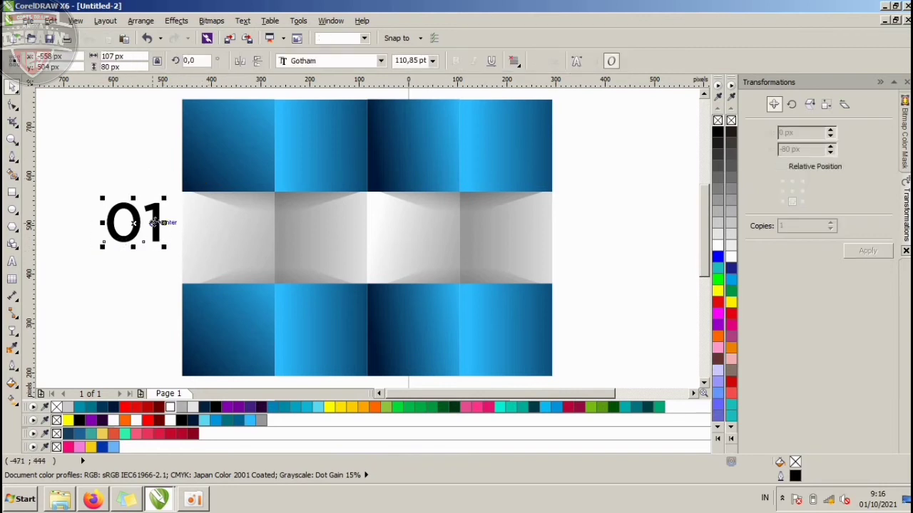
{"action": "left_click_drag", "start_coordinate": [153, 222], "coordinate": [281, 152]}
{"action": "left_click", "coordinate": [143, 156]}
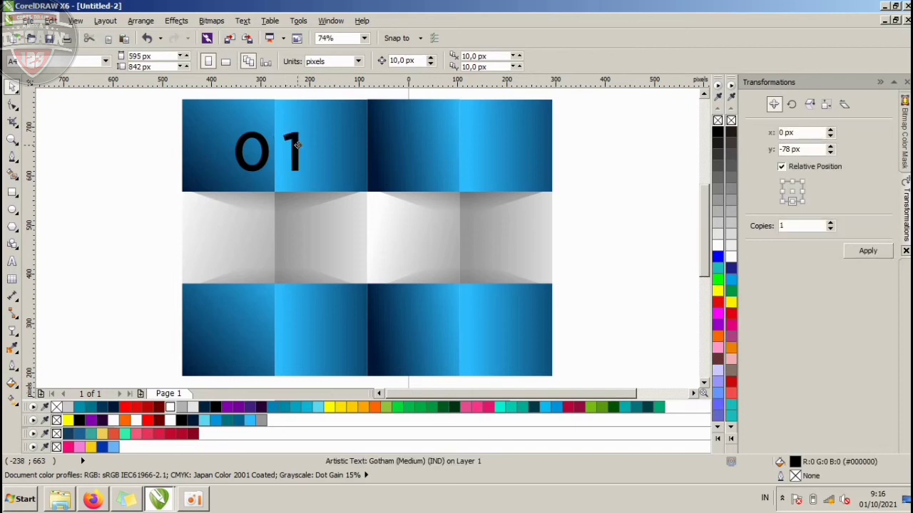
{"action": "left_click", "coordinate": [298, 149]}
Step: Fill the "01" text white and duplicate it straight down onto the first two squares of the lower blue row
{"action": "left_click_drag", "start_coordinate": [142, 123], "coordinate": [349, 164]}
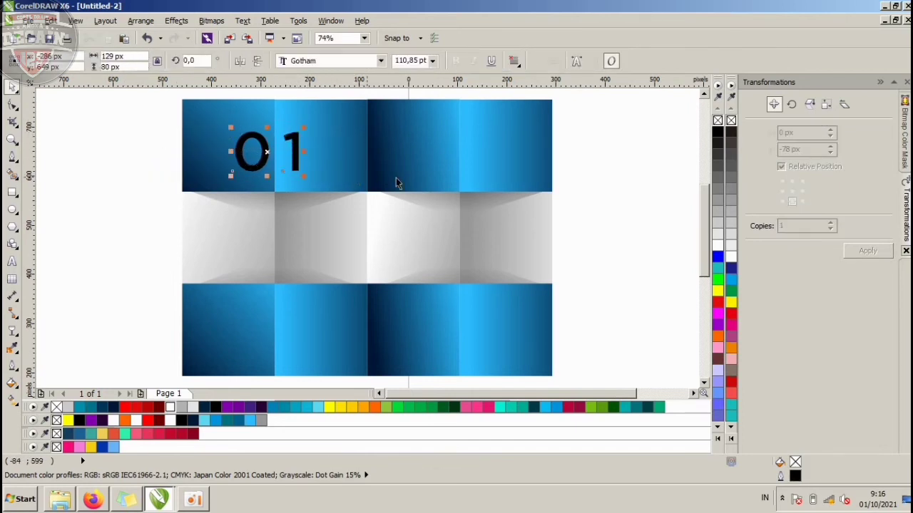
{"action": "left_click", "coordinate": [717, 246]}
{"action": "left_click_drag", "start_coordinate": [140, 127], "coordinate": [302, 328]}
{"action": "left_click", "coordinate": [153, 178]}
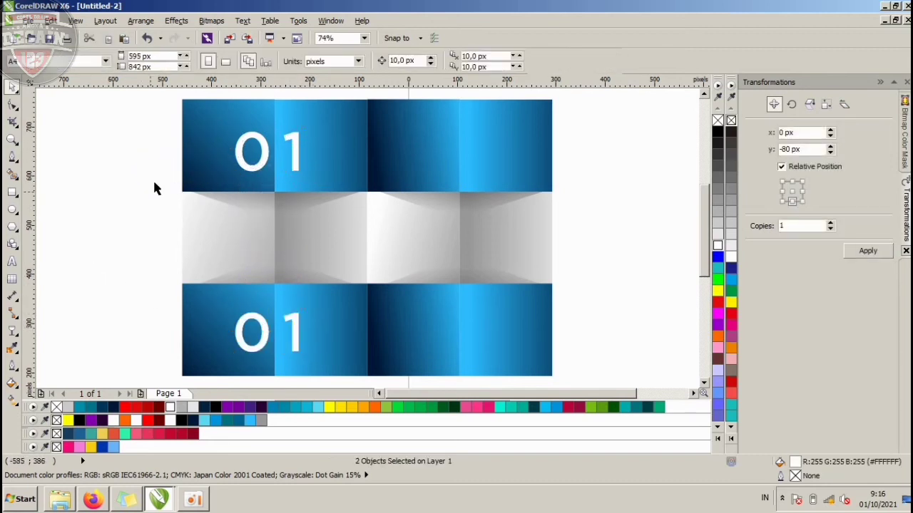
Step: Align both "01" texts vertically to the middle of their upper and lower blue squares and deselect them
{"action": "left_click_drag", "start_coordinate": [243, 139], "coordinate": [318, 179]}
{"action": "left_click", "coordinate": [320, 137], "text": "shift"}
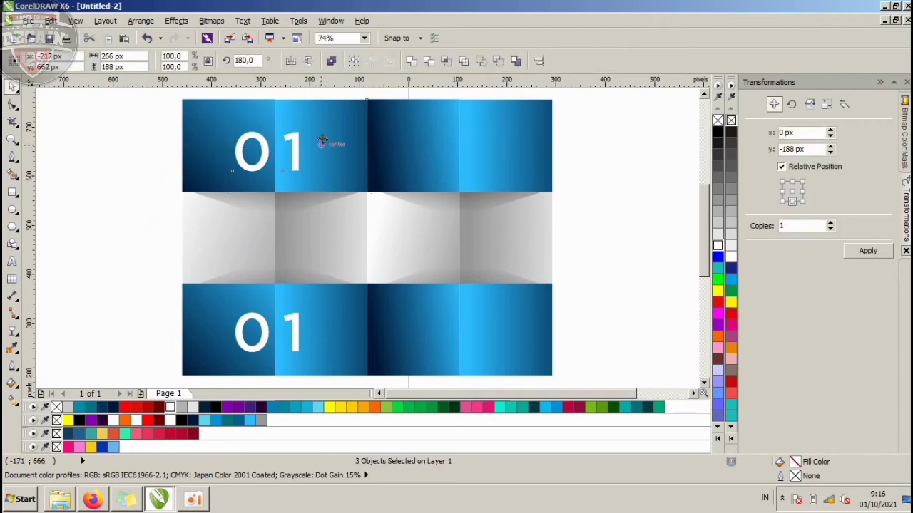
{"action": "key", "text": "e"}
{"action": "left_click", "coordinate": [96, 244]}
{"action": "left_click_drag", "start_coordinate": [136, 296], "coordinate": [341, 341]}
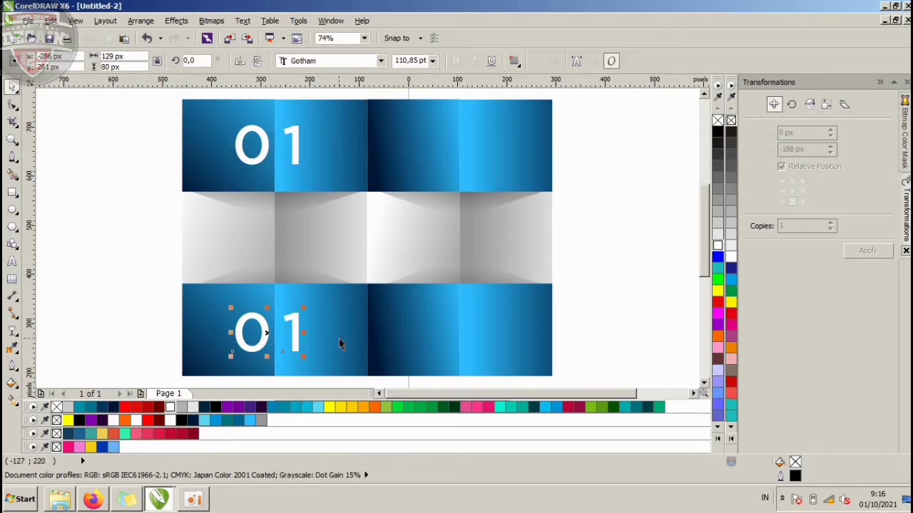
{"action": "left_click", "coordinate": [322, 329], "text": "shift"}
{"action": "key", "text": "e"}
{"action": "left_click", "coordinate": [123, 289]}
Step: Change the digit "1" in the lower blue row to "2" and deselect it
{"action": "double_click", "coordinate": [293, 319]}
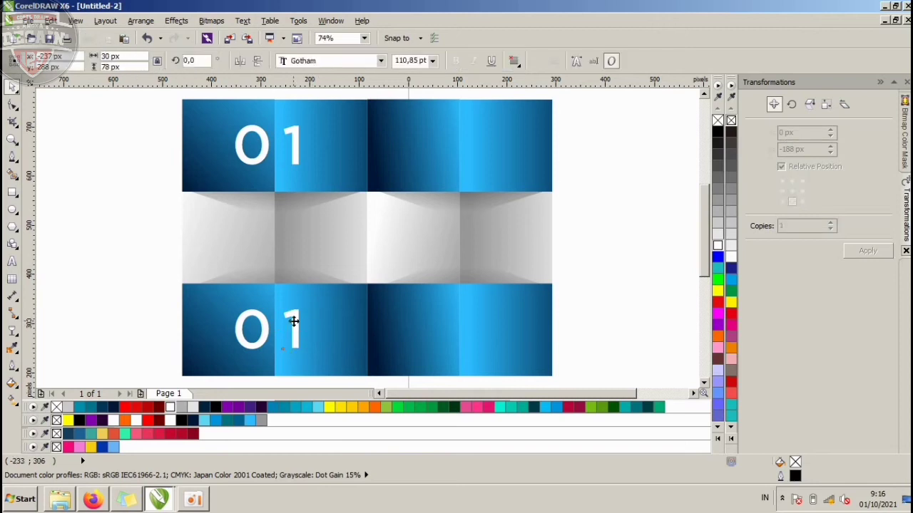
{"action": "key", "text": "ctrl+a"}
{"action": "type", "text": "2"}
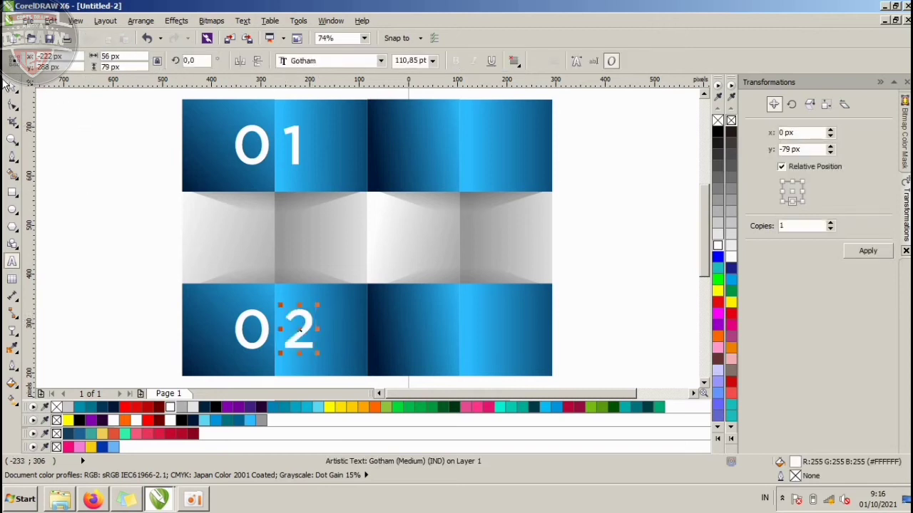
{"action": "left_click", "coordinate": [72, 155]}
Step: Duplicate the upper "1" straight across onto the third square of the upper blue row
{"action": "left_click_drag", "start_coordinate": [295, 139], "coordinate": [391, 142]}
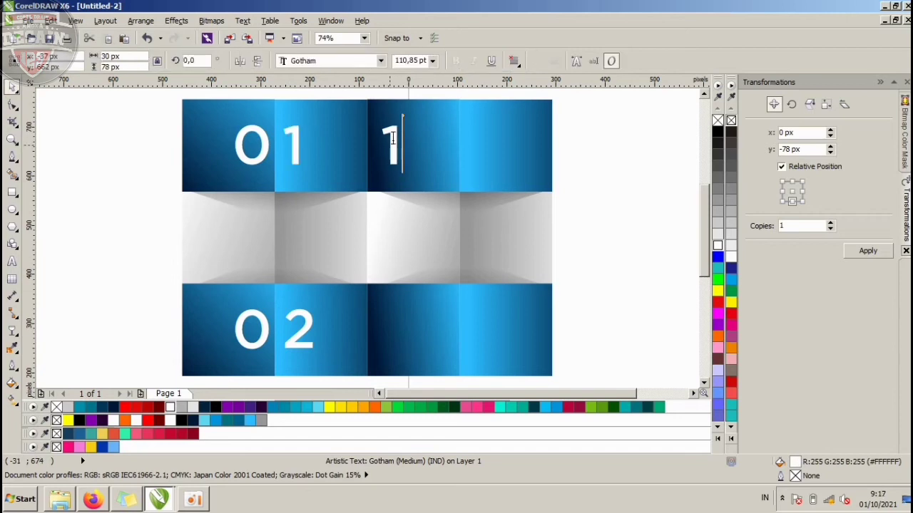
{"action": "double_click", "coordinate": [392, 138]}
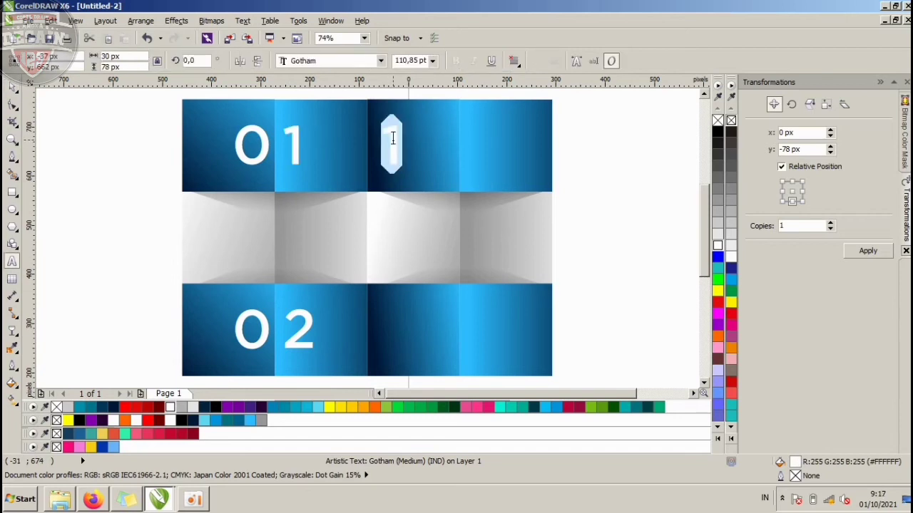
{"action": "left_click", "coordinate": [14, 89]}
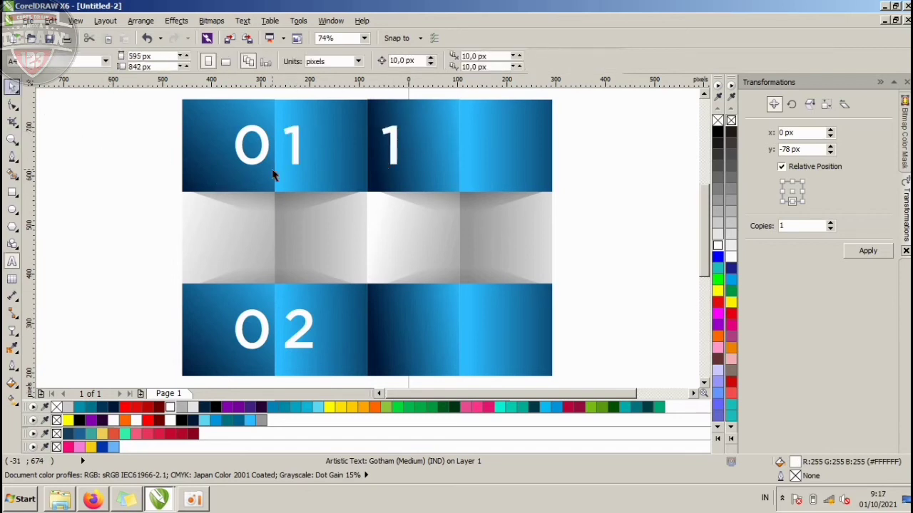
Step: Duplicate the lower "02" straight up onto the first two squares of the grey row
{"action": "left_click", "coordinate": [297, 146]}
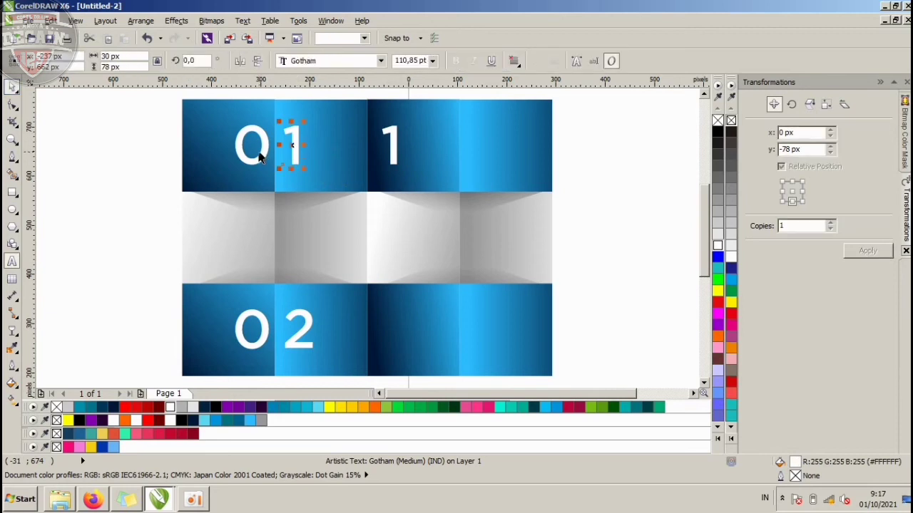
{"action": "left_click", "coordinate": [303, 327]}
{"action": "left_click", "coordinate": [302, 329]}
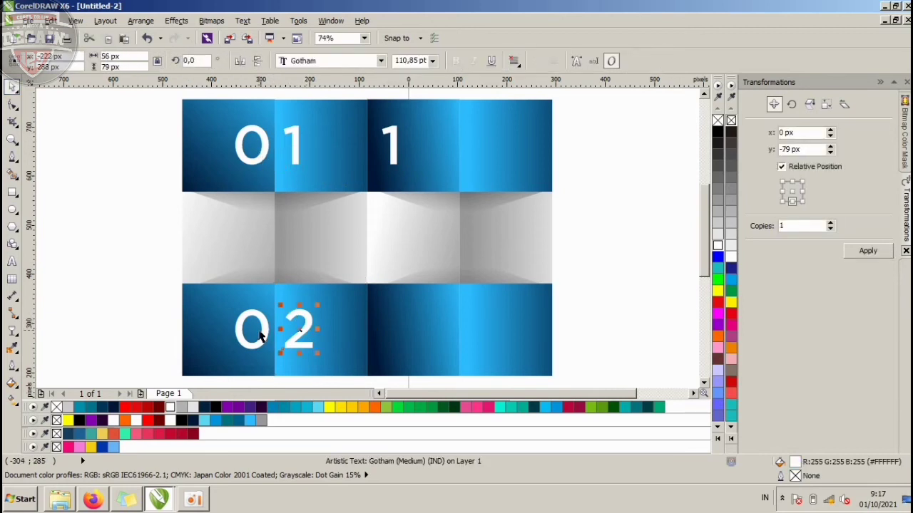
{"action": "left_click", "coordinate": [276, 333], "text": "shift"}
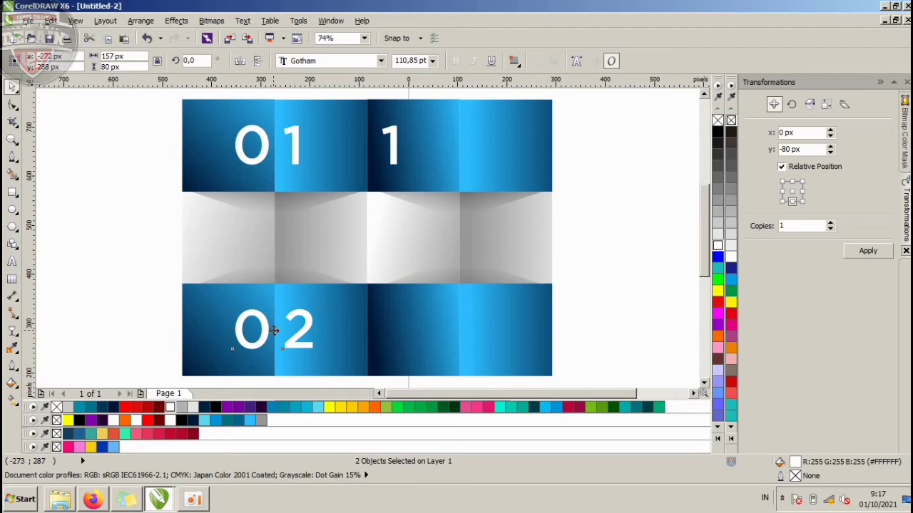
{"action": "left_click_drag", "start_coordinate": [275, 302], "coordinate": [271, 235]}
Step: Change the digit "2" in the lower blue row to "3" so the number reads "03"
{"action": "key", "text": "F8"}
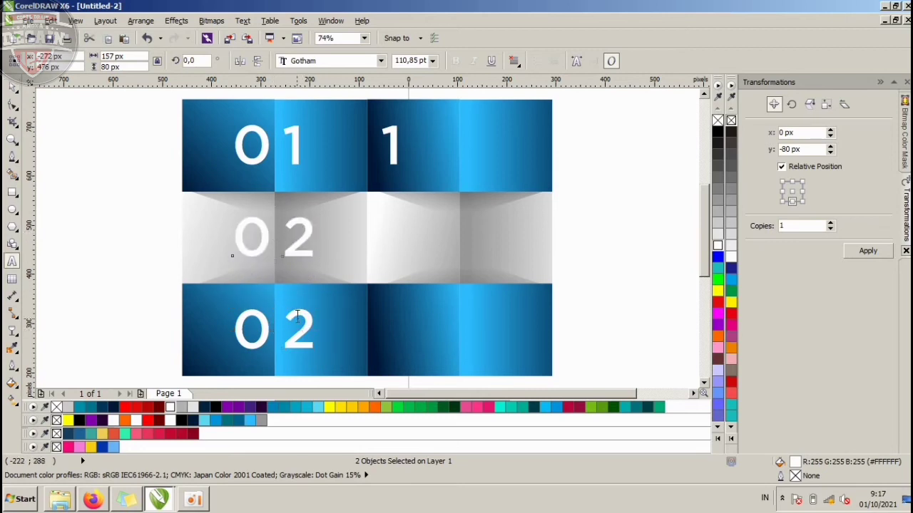
{"action": "double_click", "coordinate": [297, 316]}
{"action": "type", "text": "3"}
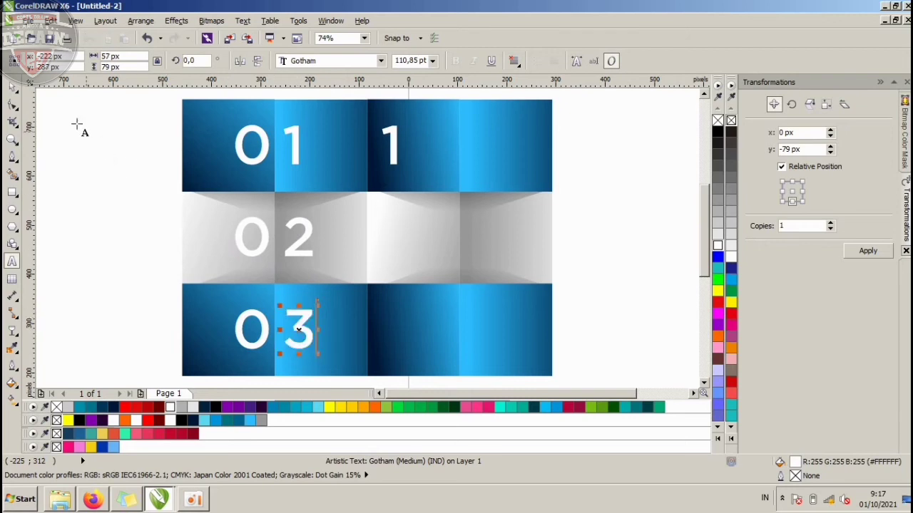
{"action": "left_click", "coordinate": [14, 87]}
Step: Fill both digits of the "02" in the grey row black and deselect them
{"action": "left_click_drag", "start_coordinate": [143, 204], "coordinate": [319, 263]}
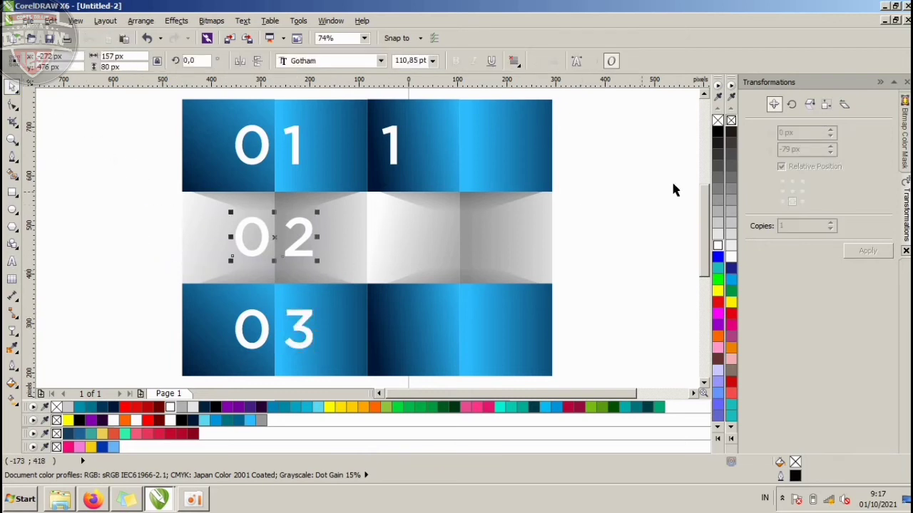
{"action": "left_click", "coordinate": [719, 130]}
{"action": "key", "text": "Escape"}
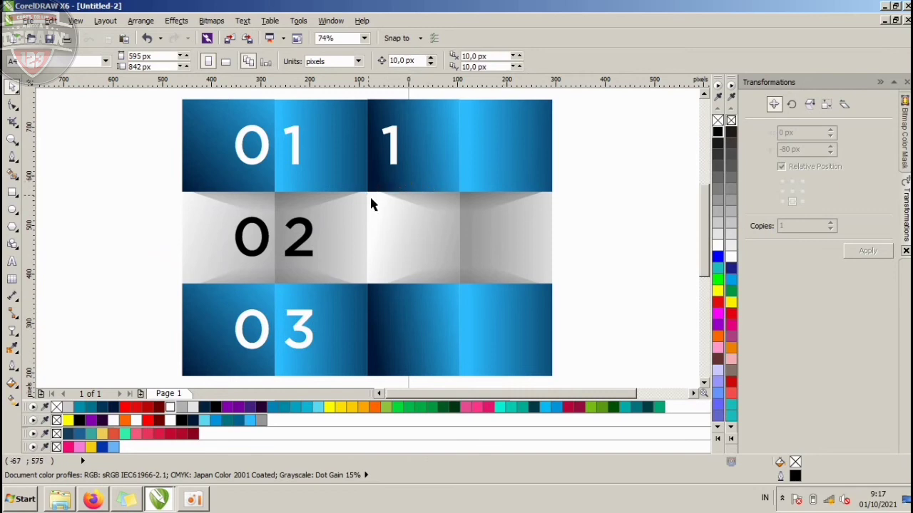
Step: Move "02" horizontally to the middle of the grey row so its digits straddle the second and third squares
{"action": "left_click", "coordinate": [305, 235]}
{"action": "left_click", "coordinate": [271, 238], "text": "shift"}
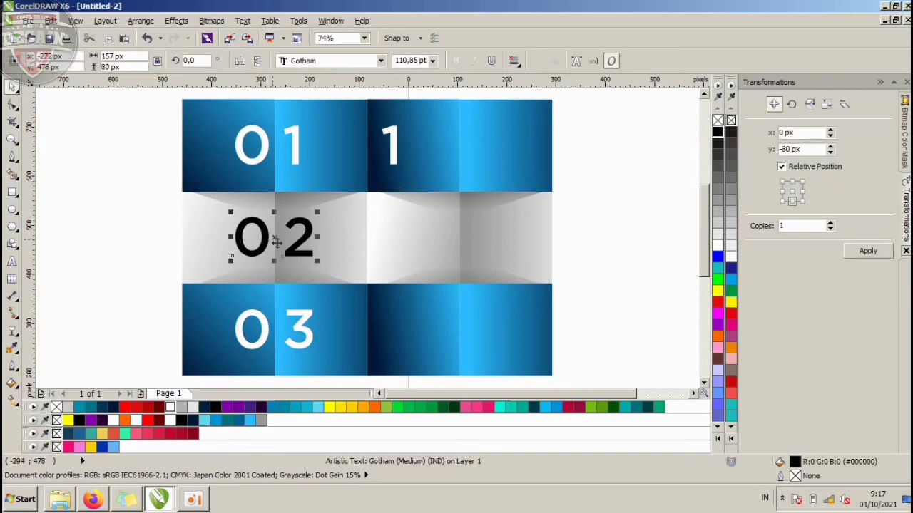
{"action": "left_click_drag", "start_coordinate": [273, 237], "coordinate": [360, 239]}
{"action": "left_click", "coordinate": [601, 219]}
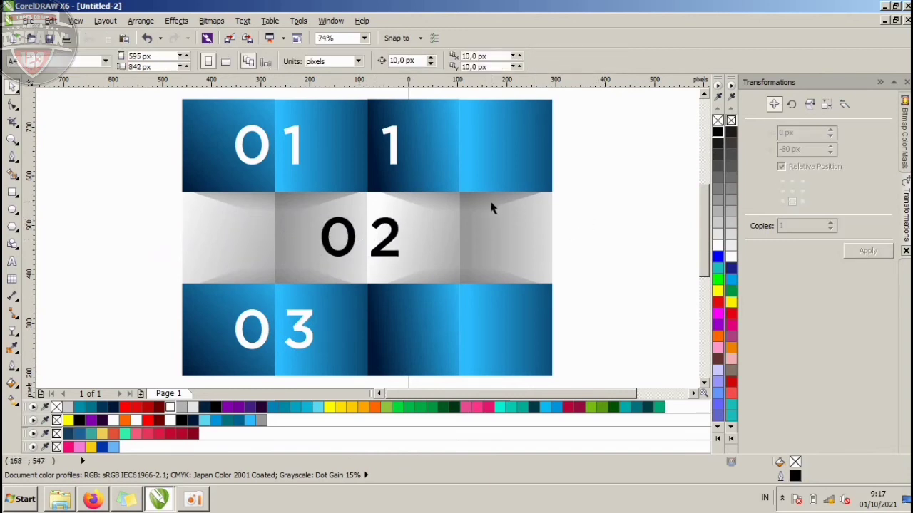
Step: Replace the "1" on the third upper square with "LOREM IPSUM" and shrink the text to about 21.175 pt
{"action": "double_click", "coordinate": [397, 137]}
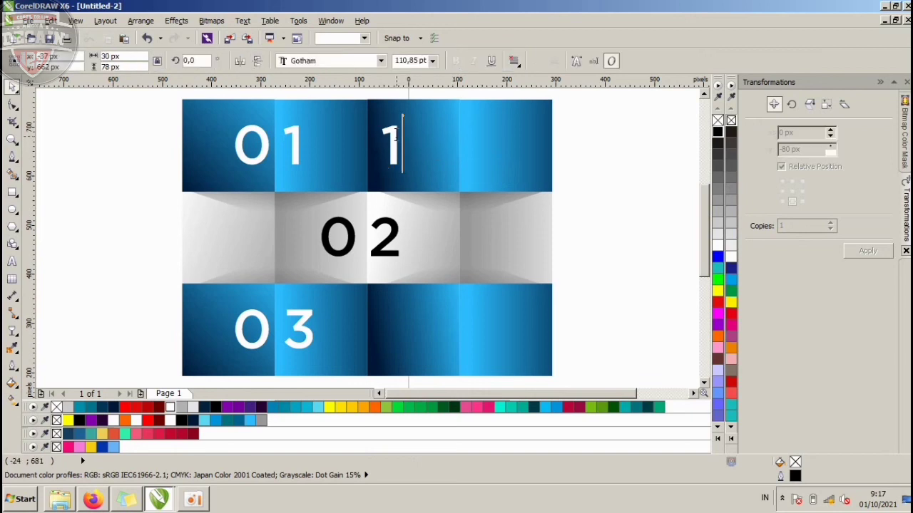
{"action": "key", "text": "ctrl+a"}
{"action": "type", "text": "LOREM"}
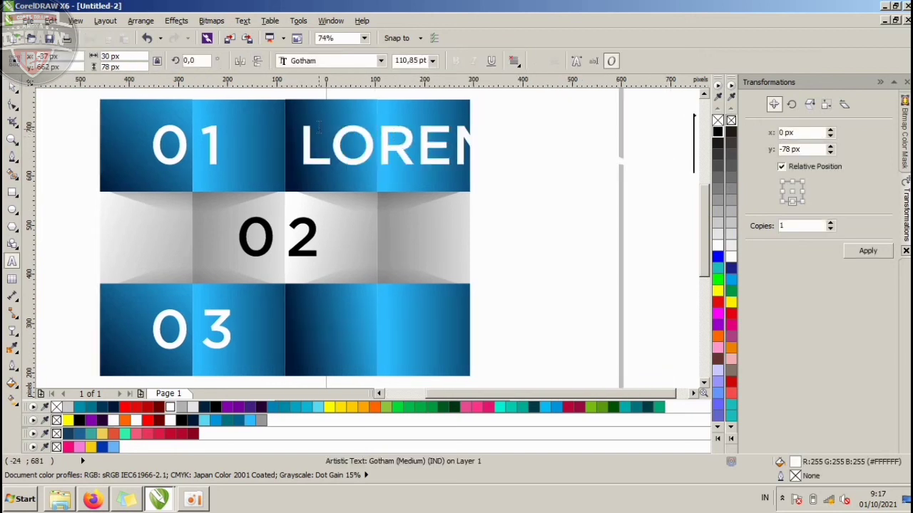
{"action": "left_click", "coordinate": [12, 87]}
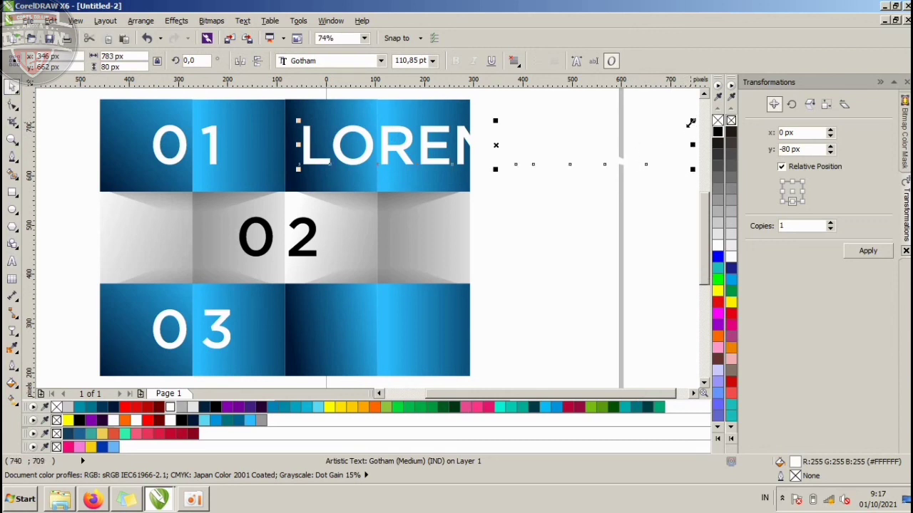
{"action": "left_click_drag", "start_coordinate": [691, 121], "coordinate": [383, 119]}
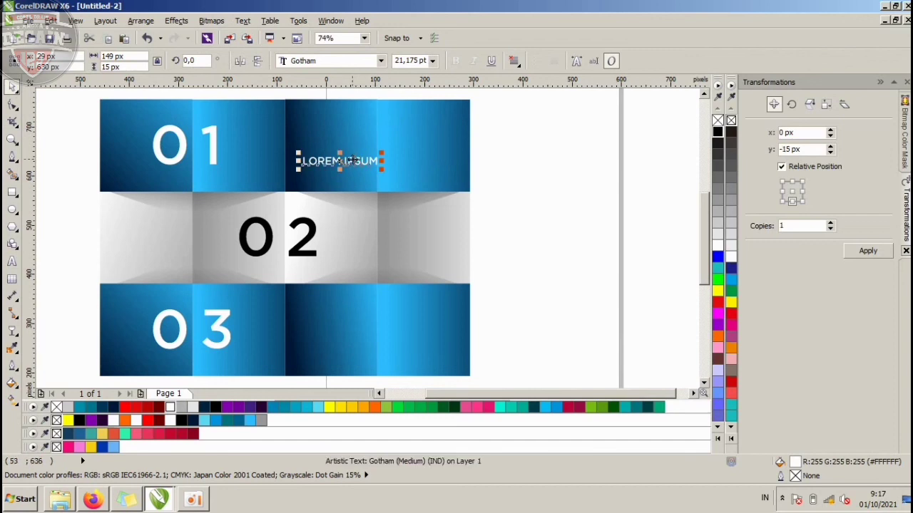
Step: Move "LOREM IPSUM" to the middle of the third upper blue square and align it centrally to that square
{"action": "left_click_drag", "start_coordinate": [350, 160], "coordinate": [347, 145]}
{"action": "left_click", "coordinate": [351, 125], "text": "shift"}
{"action": "key", "text": "c"}
{"action": "key", "text": "e"}
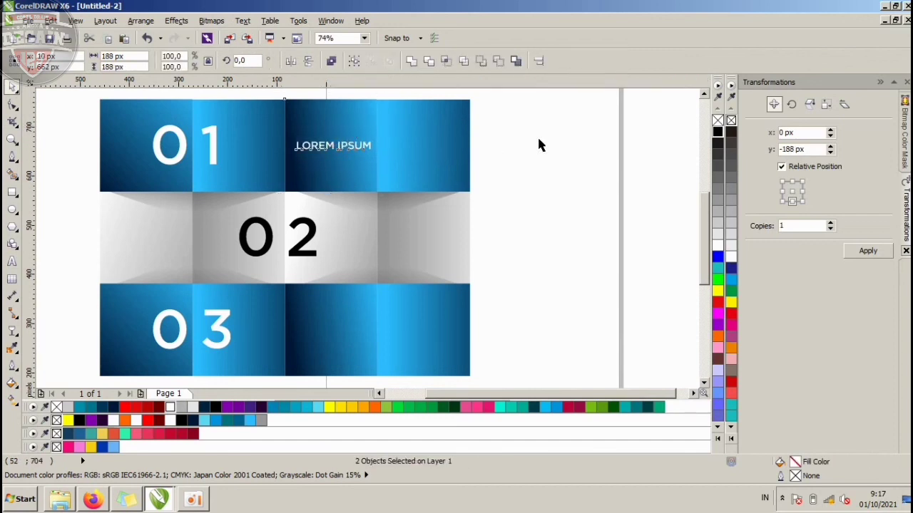
{"action": "left_click", "coordinate": [537, 136]}
Step: Duplicate "LOREM IPSUM" onto the third square of the lower blue row and center the copy within that square
{"action": "left_click", "coordinate": [351, 152]}
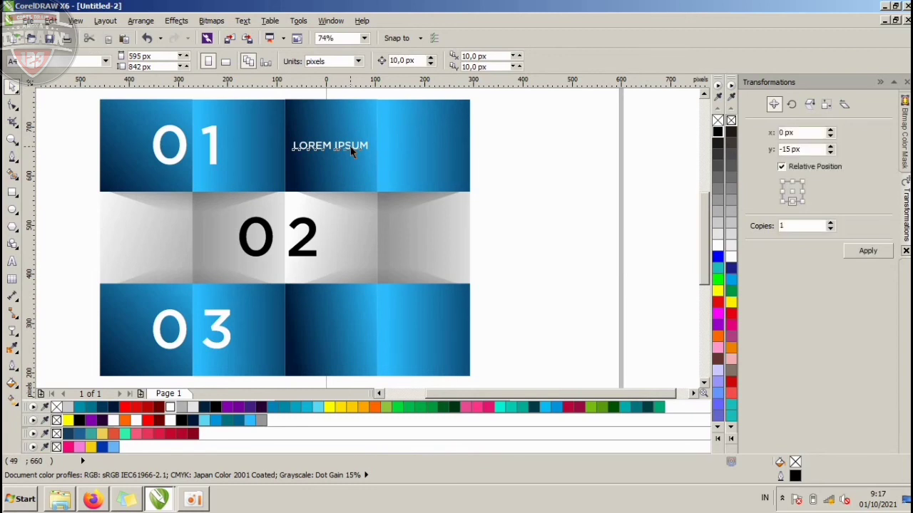
{"action": "left_click_drag", "start_coordinate": [351, 151], "coordinate": [348, 336]}
{"action": "right_click", "coordinate": [348, 336]}
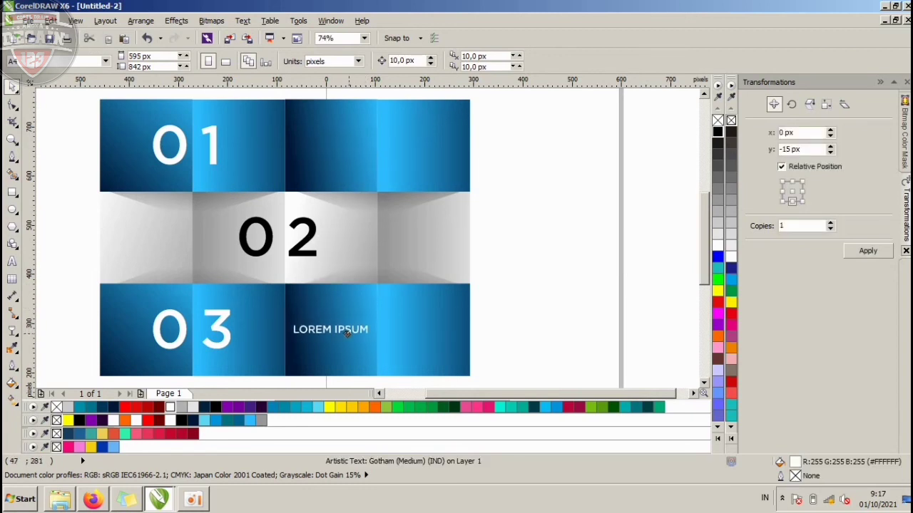
{"action": "left_click", "coordinate": [343, 304], "text": "shift"}
{"action": "key", "text": "c"}
{"action": "key", "text": "e"}
{"action": "left_click", "coordinate": [492, 230]}
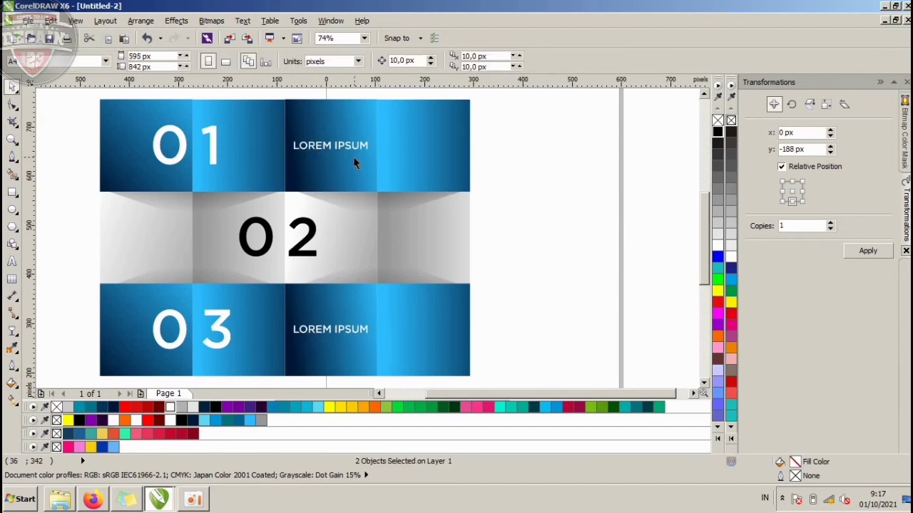
Step: Realign the upper "LOREM IPSUM" horizontally and vertically to the center of its blue square and deselect it
{"action": "left_click", "coordinate": [356, 147]}
{"action": "left_click", "coordinate": [360, 163], "text": "shift"}
{"action": "key", "text": "c"}
{"action": "key", "text": "e"}
{"action": "left_click", "coordinate": [485, 172]}
Step: Group all objects of the infographic, move the group well clear of the page on its left side, and deselect it
{"action": "key", "text": "F4"}
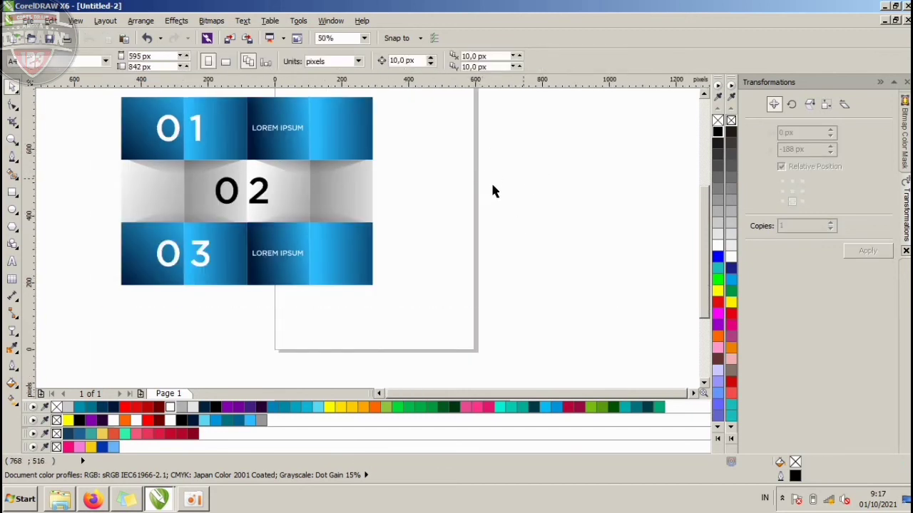
{"action": "scroll", "coordinate": [295, 192], "scroll_direction": "down", "scroll_amount": 2}
{"action": "scroll", "coordinate": [194, 138], "scroll_direction": "up", "scroll_amount": 2}
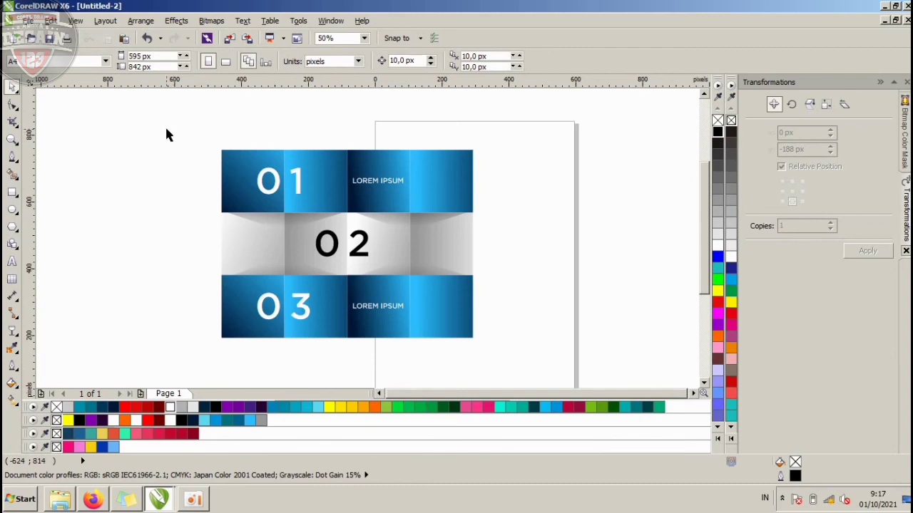
{"action": "left_click_drag", "start_coordinate": [166, 134], "coordinate": [504, 344]}
{"action": "scroll", "coordinate": [456, 240], "scroll_direction": "down", "scroll_amount": 2}
{"action": "key", "text": "ctrl+g"}
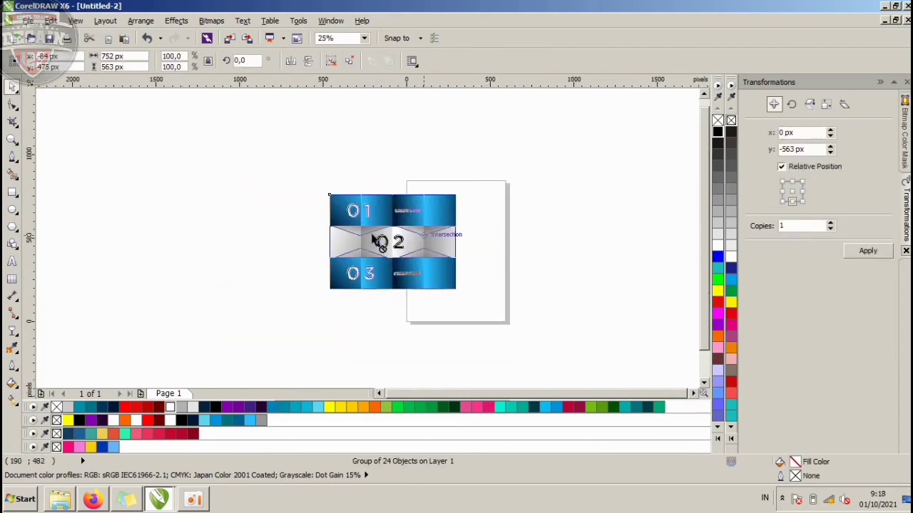
{"action": "left_click_drag", "start_coordinate": [380, 242], "coordinate": [191, 243]}
{"action": "left_click", "coordinate": [359, 306]}
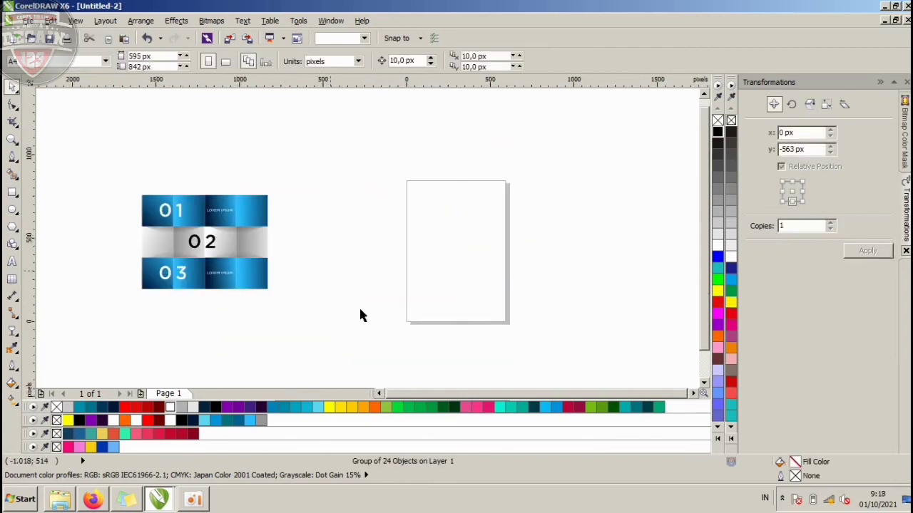
Step: Zoom in on the finished infographic and show it in a full-screen preview
{"action": "left_click", "coordinate": [382, 395]}
{"action": "left_click", "coordinate": [12, 139]}
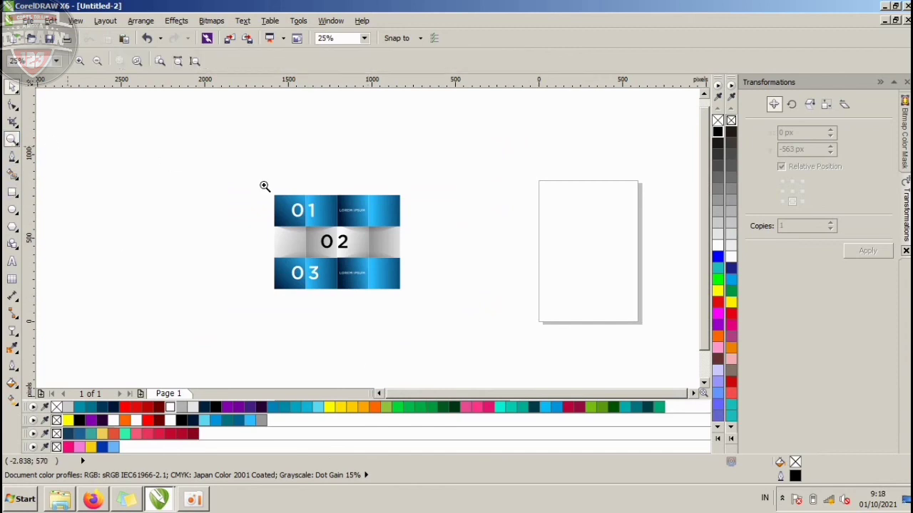
{"action": "left_click_drag", "start_coordinate": [388, 266], "coordinate": [403, 290]}
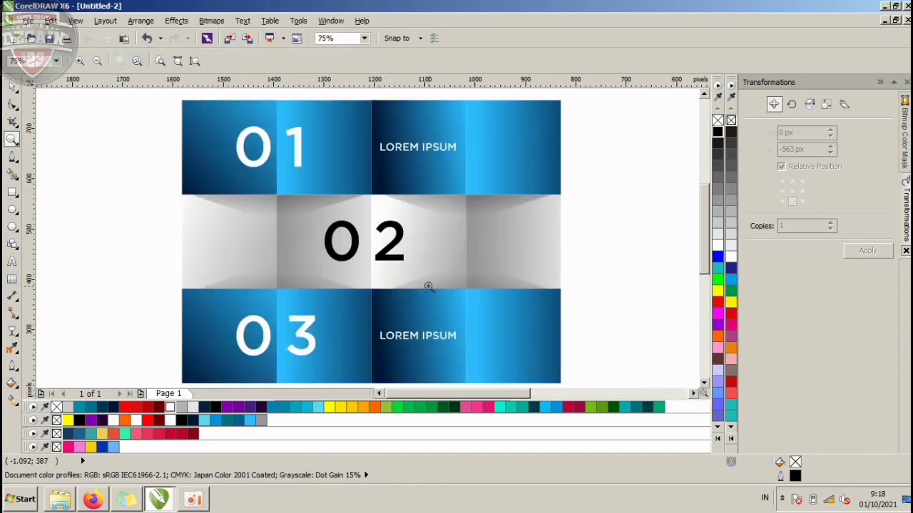
{"action": "key", "text": "F10"}
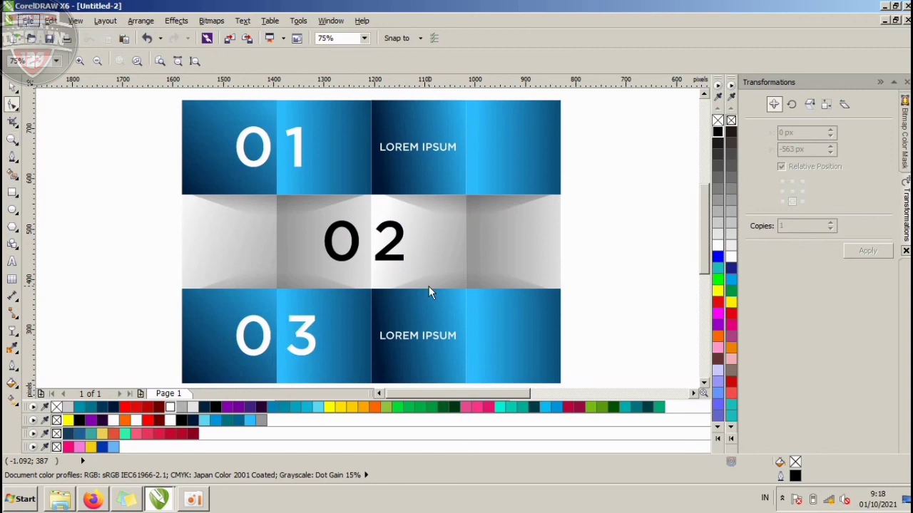
{"action": "key", "text": "F9"}
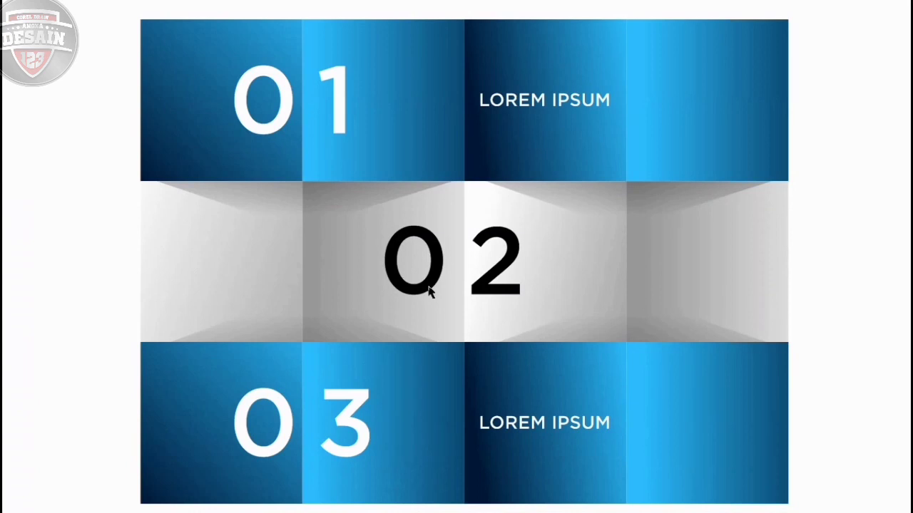